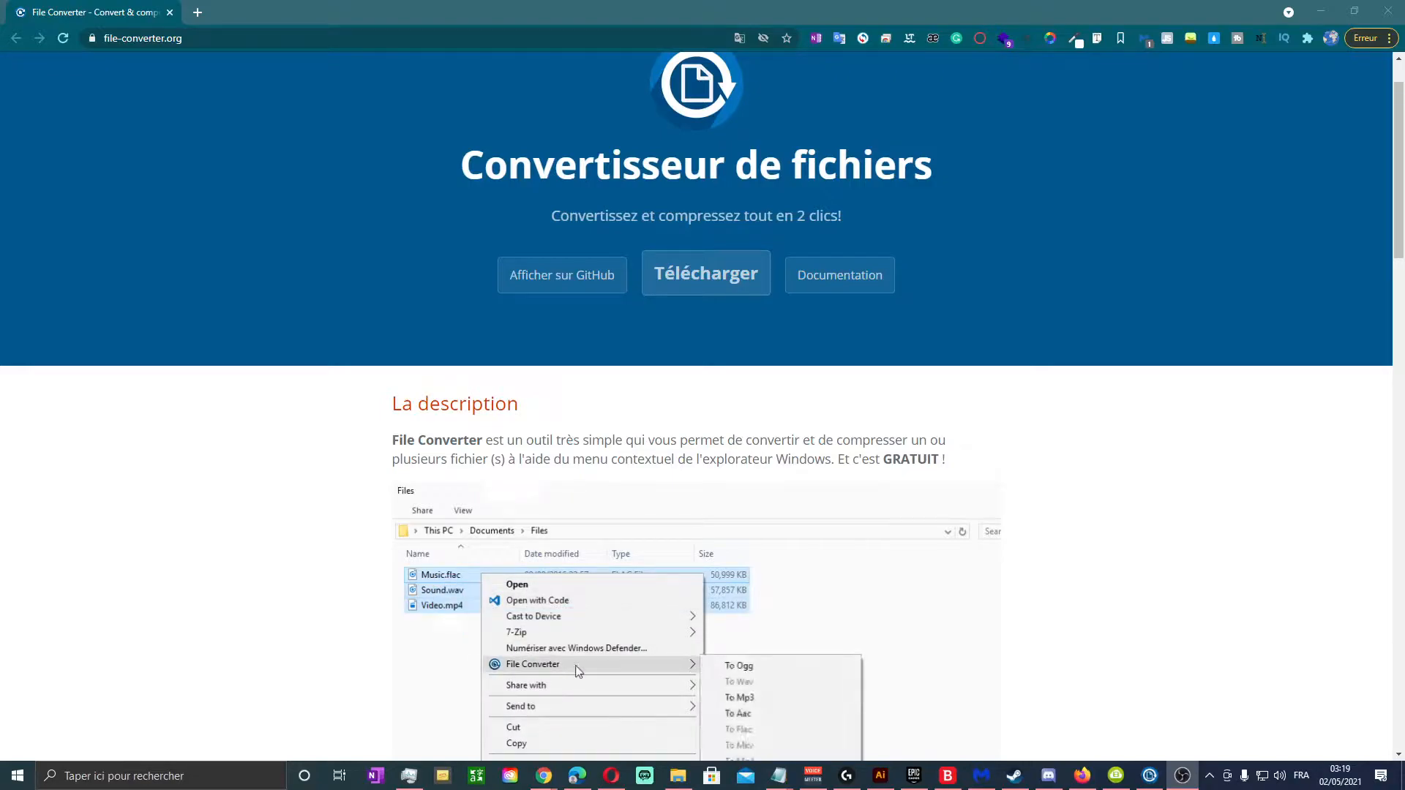
Download the File Converter installer from the website and run its setup wizard up to the installation options.
click(728, 278)
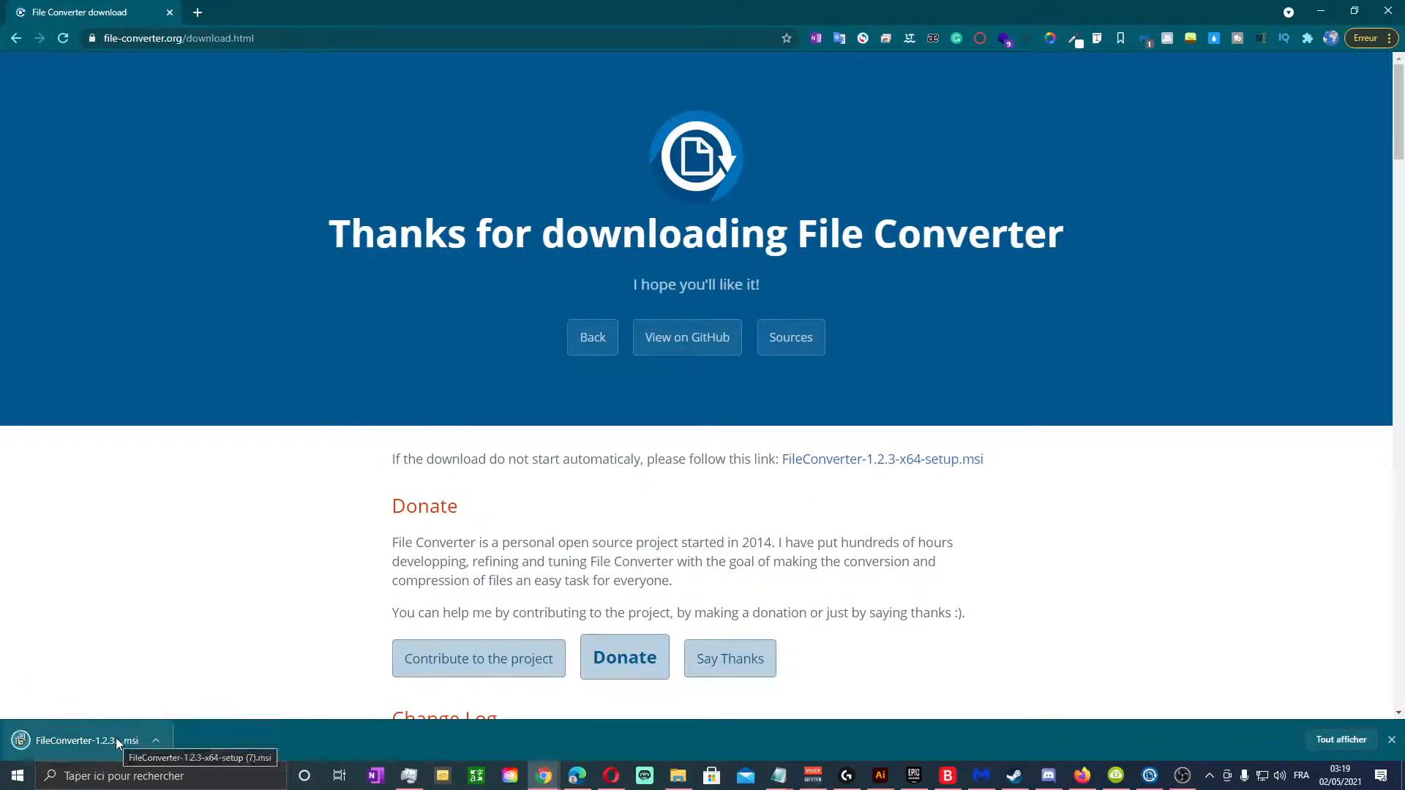
click(97, 740)
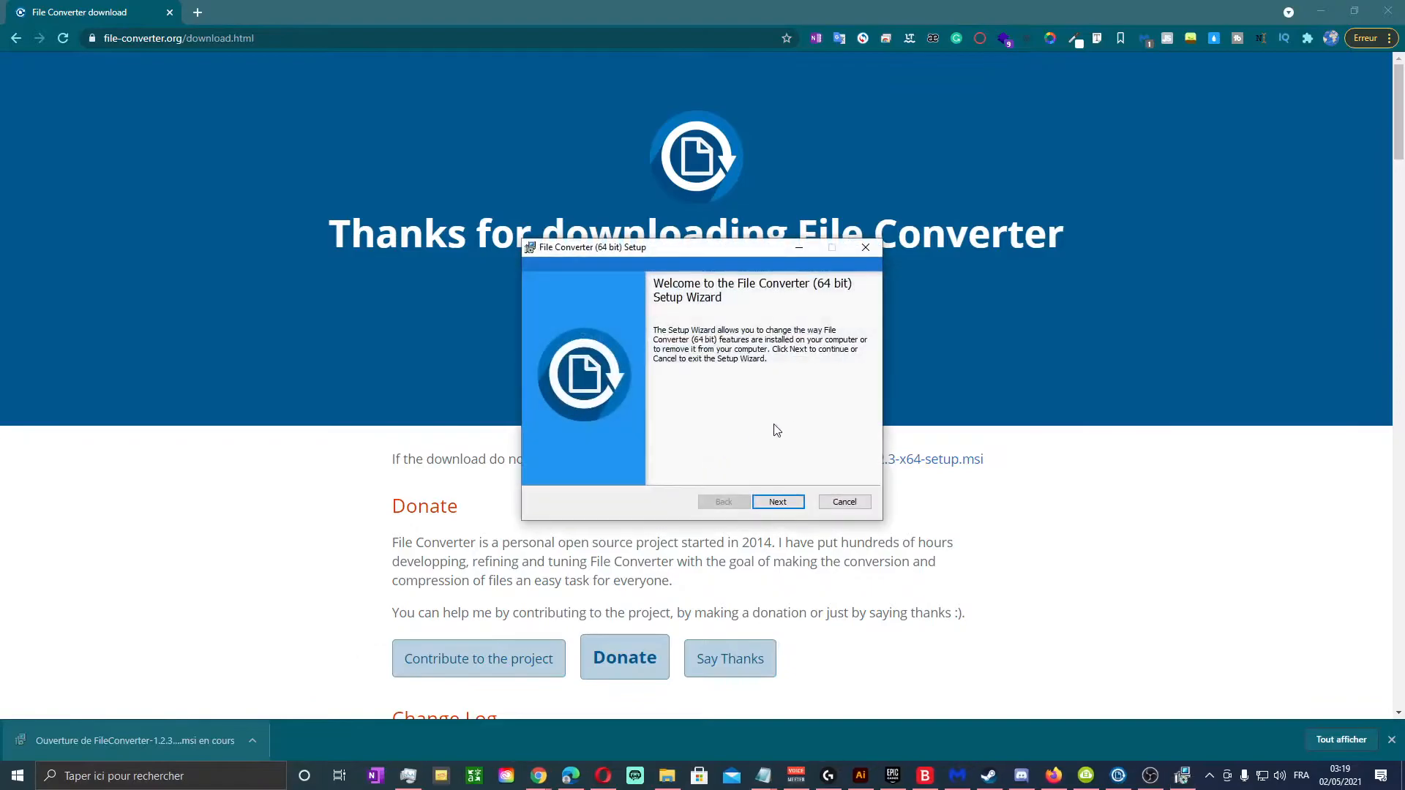
click(782, 501)
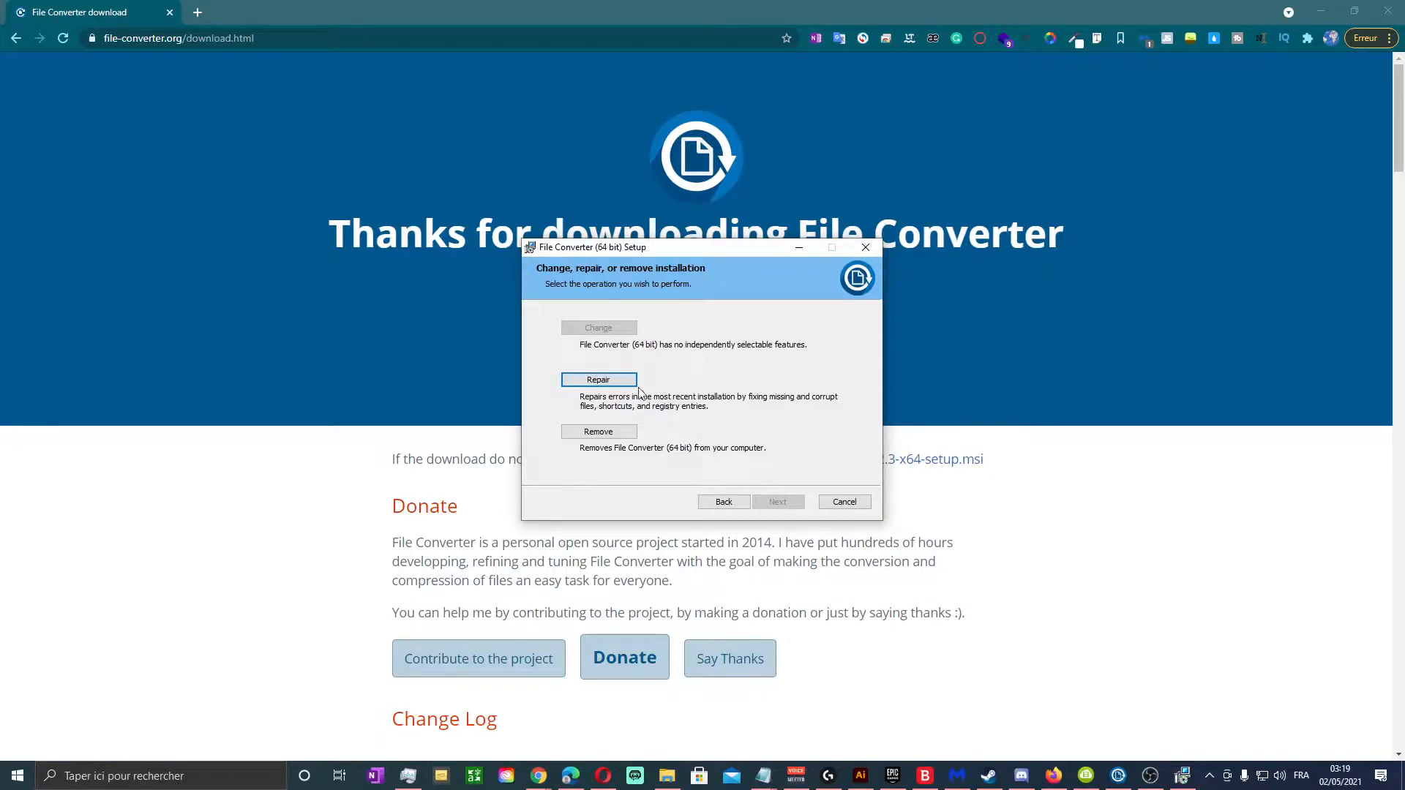
Cancel the File Converter installation and exit the setup wizard.
click(846, 504)
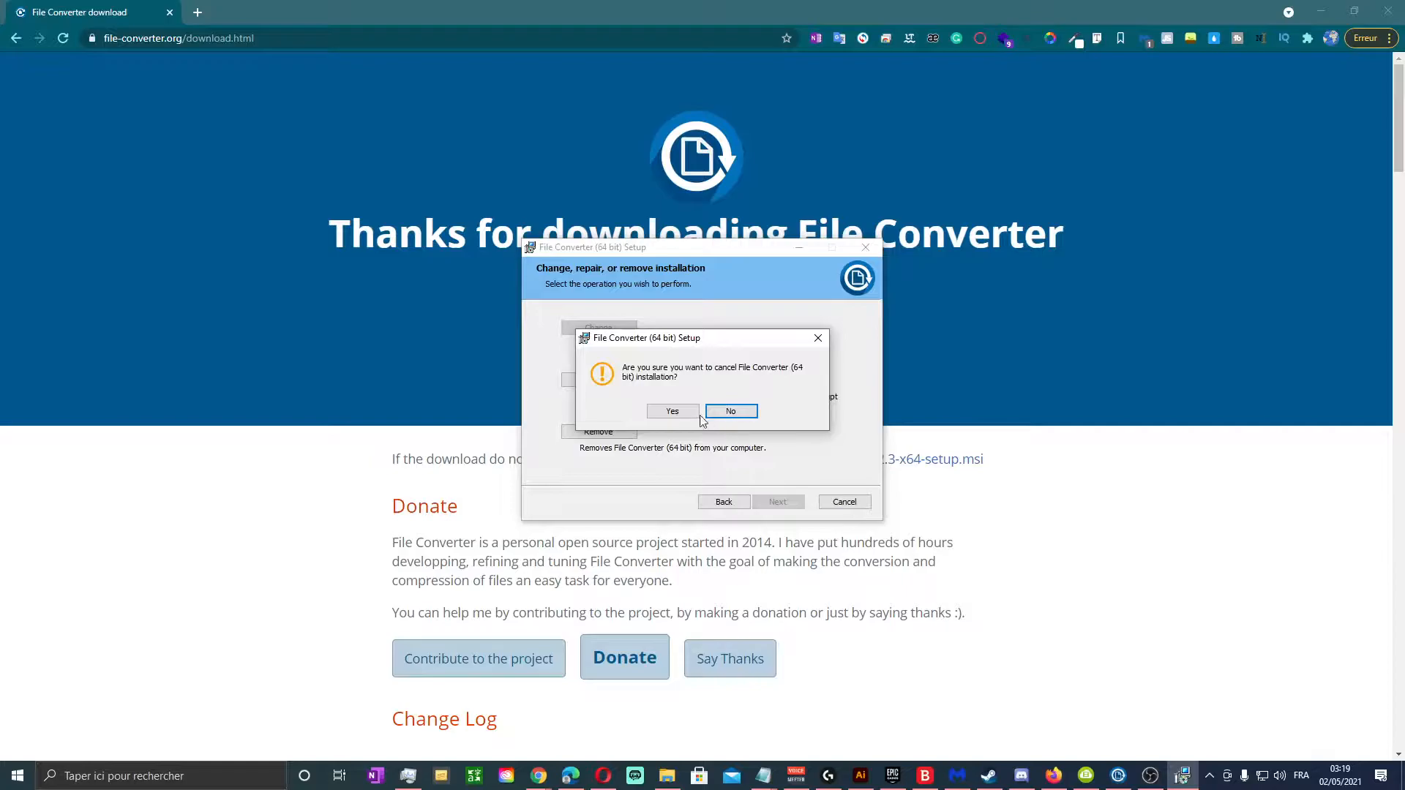
click(672, 412)
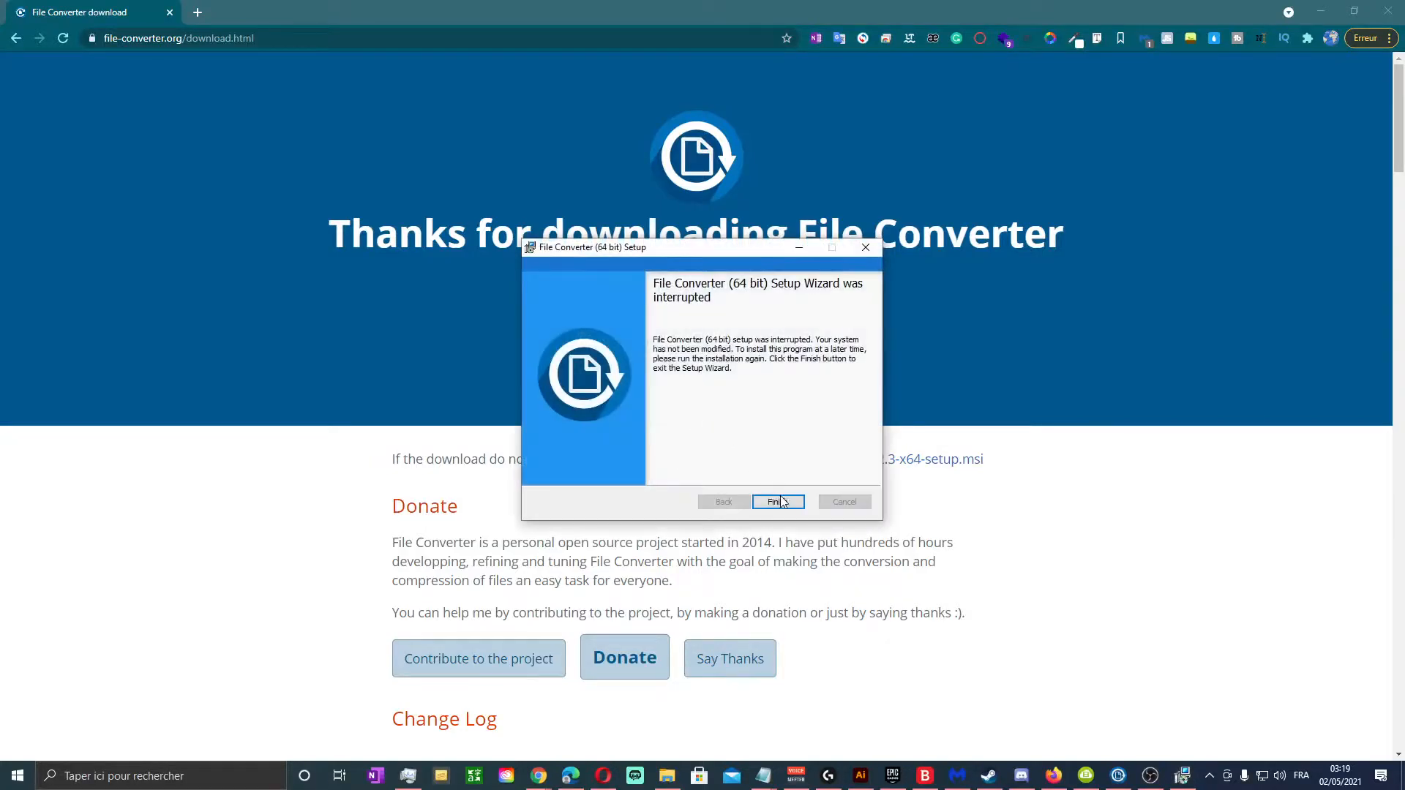
click(781, 505)
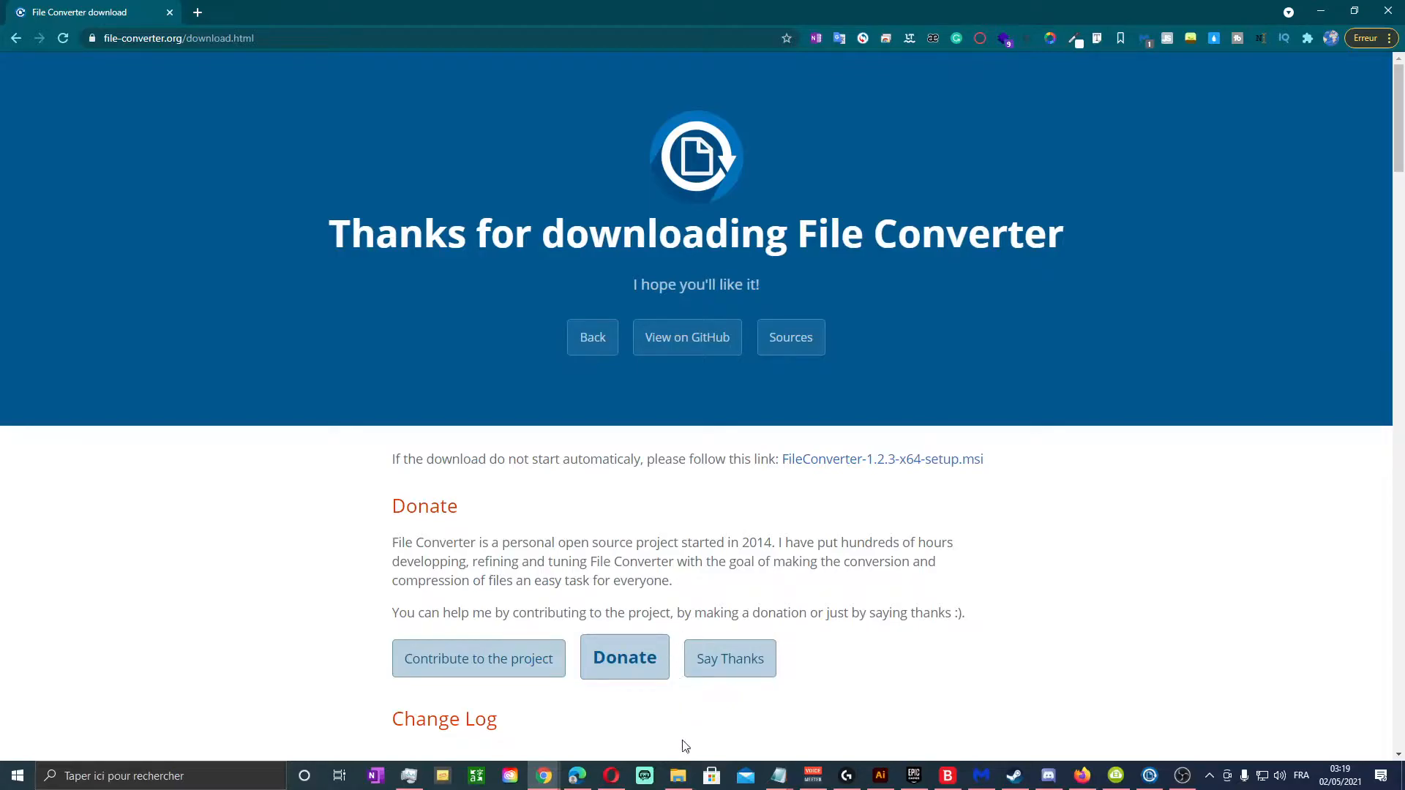
Open the Vidéos folder in File Explorer and view the File Converter formats offered for "réaliser une scène twitch rocket league.mkv".
click(681, 777)
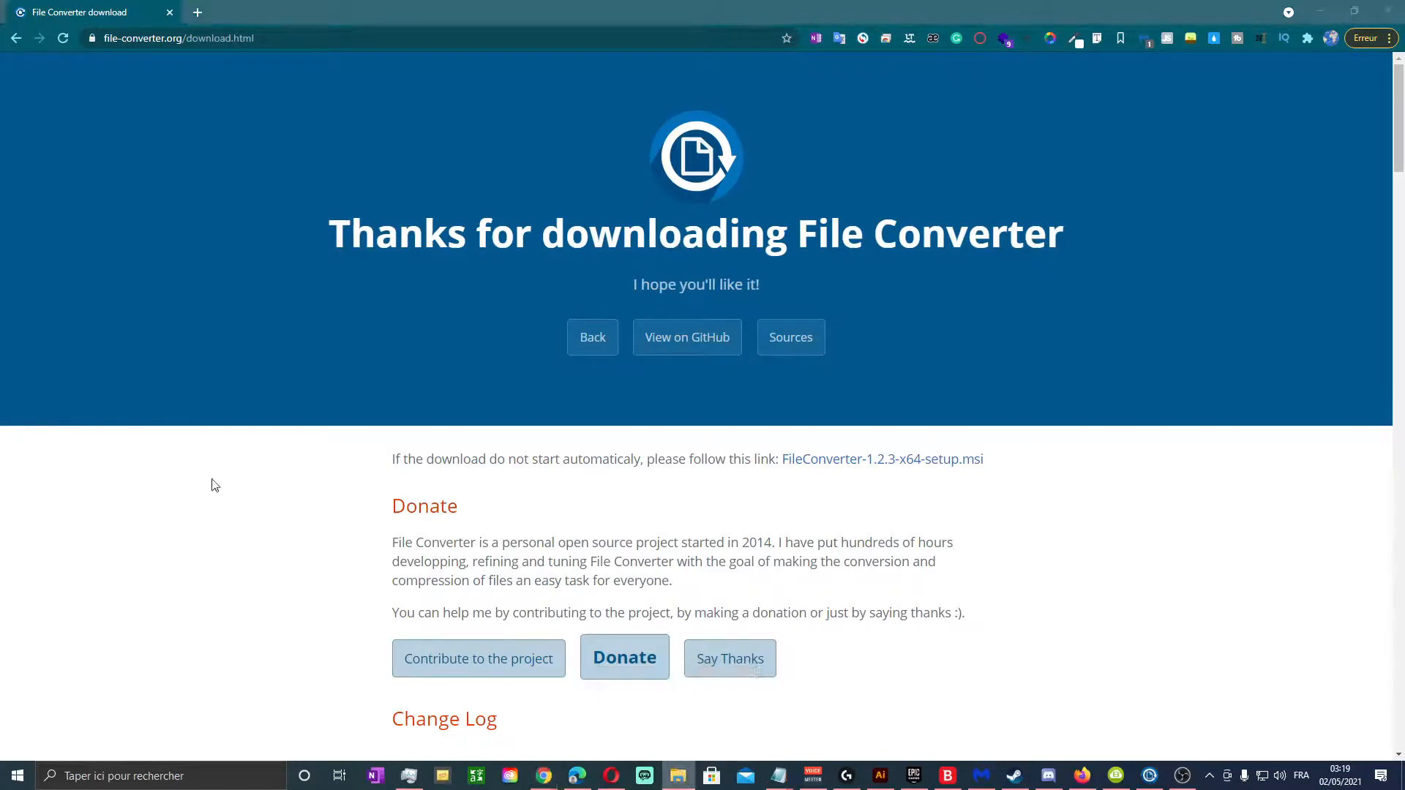
drag(0, 201, 1082, 158)
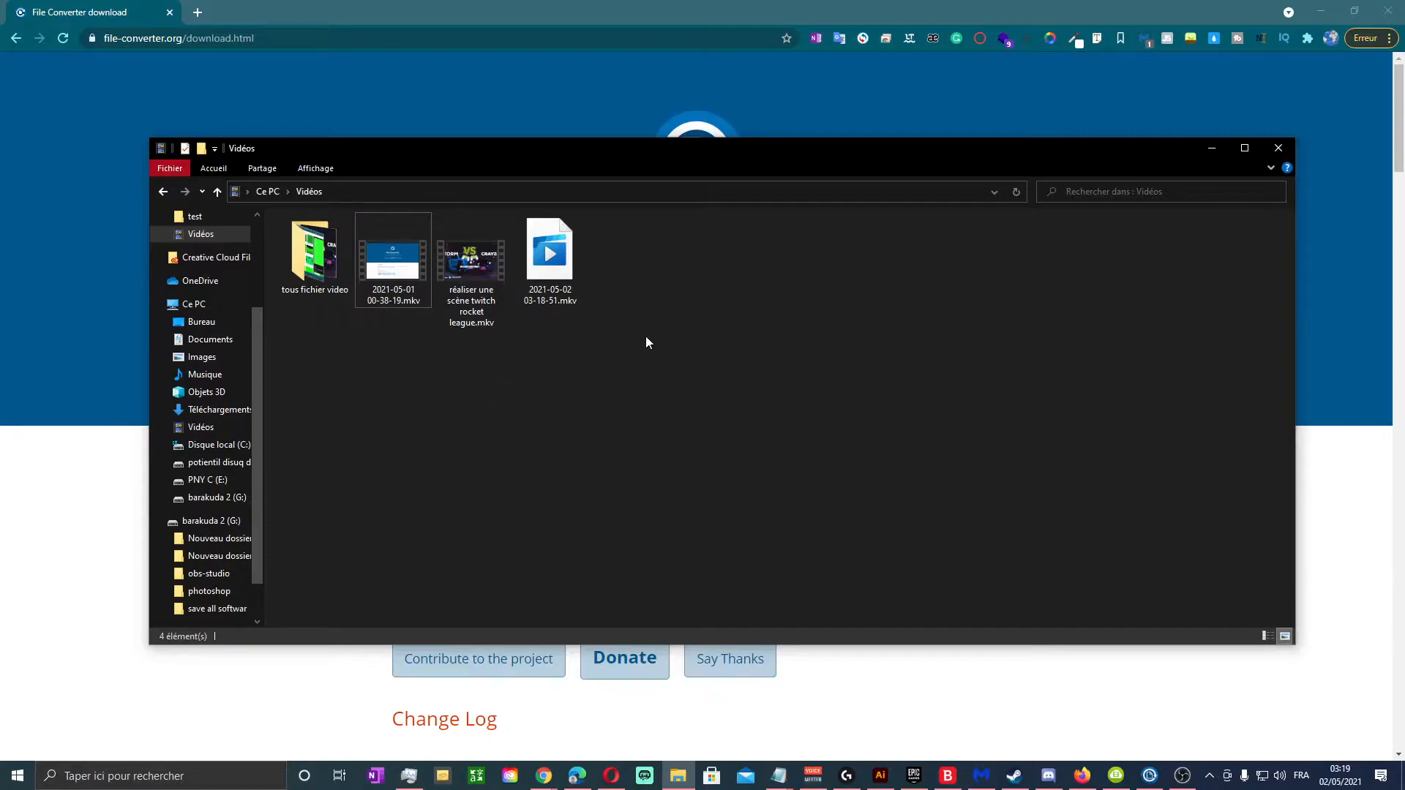
click(495, 287)
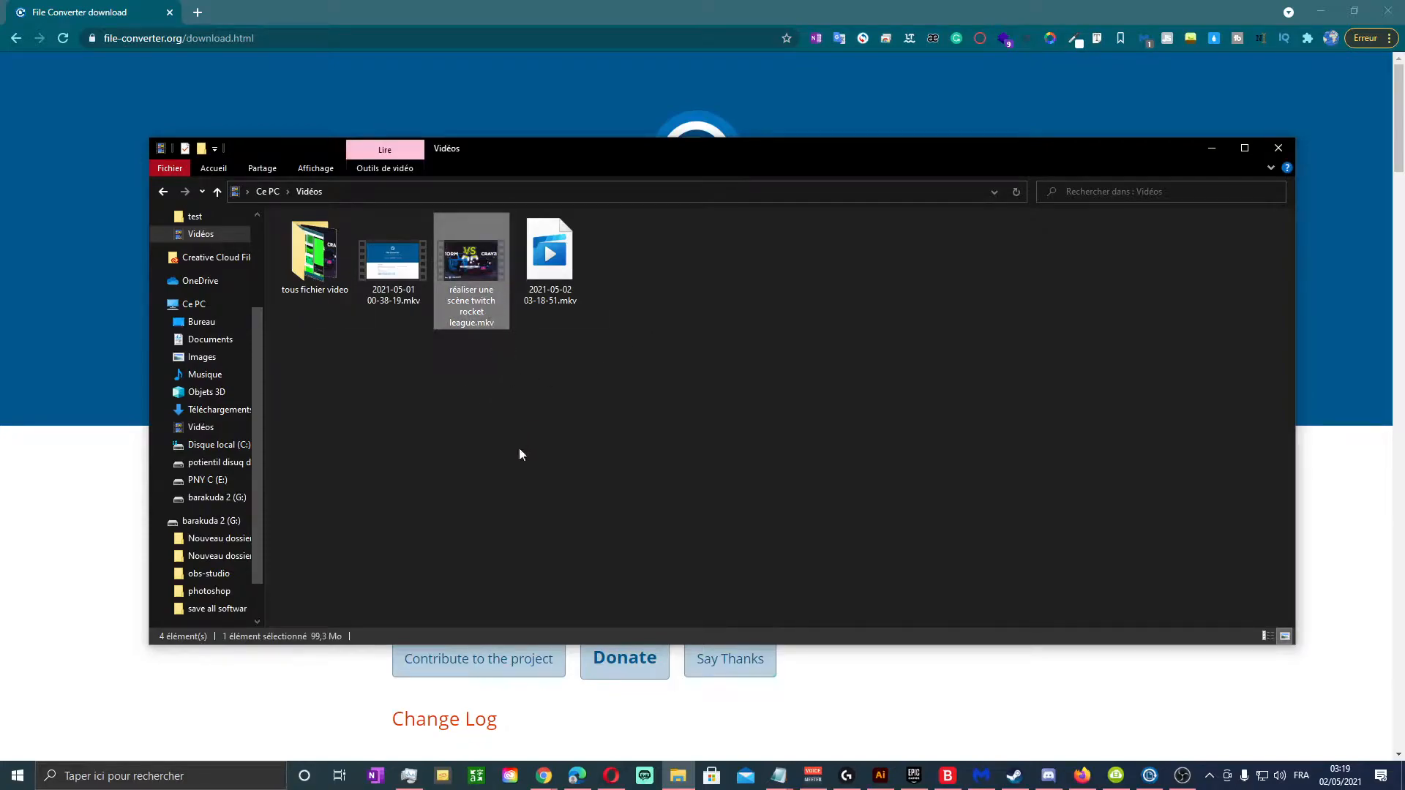
right_click(477, 278)
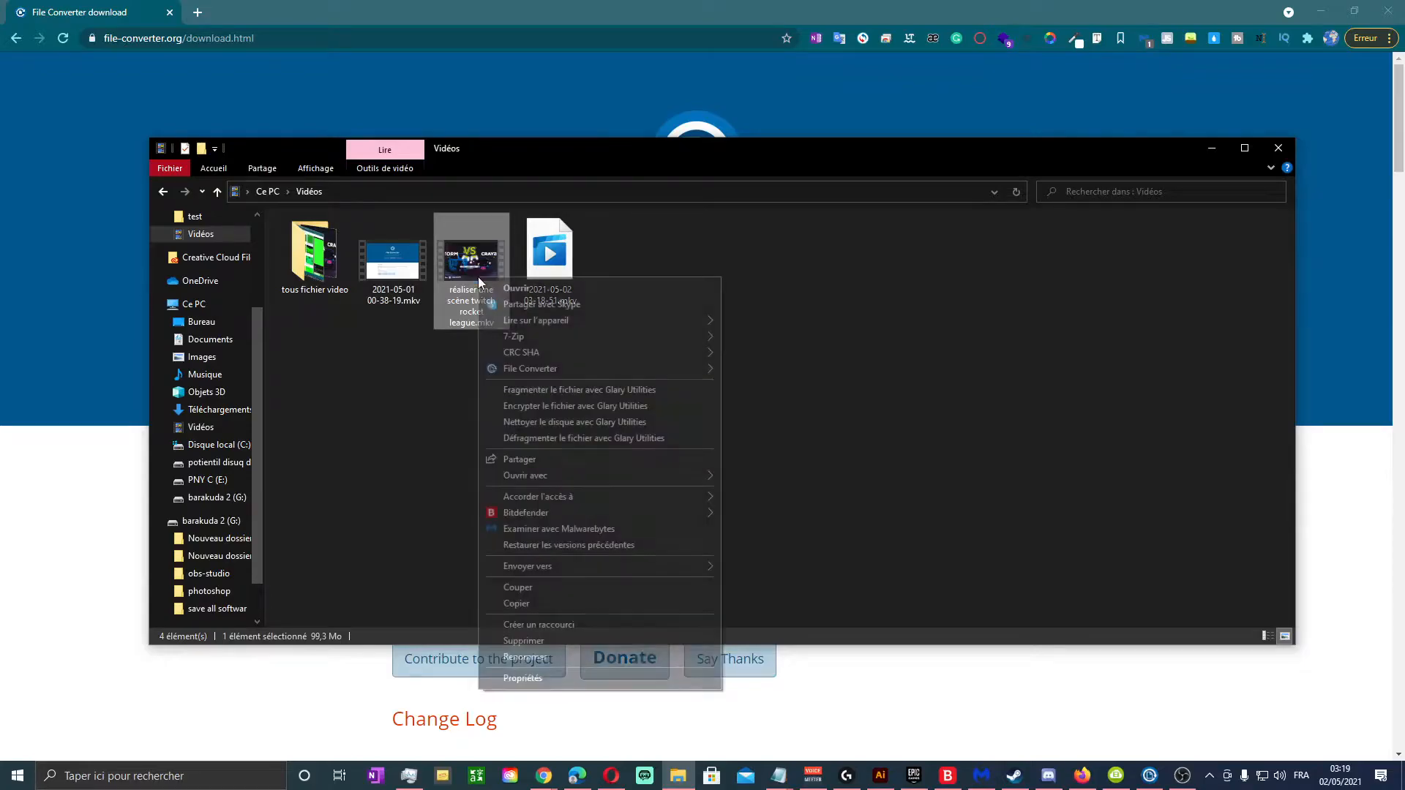
mouse_move(586, 371)
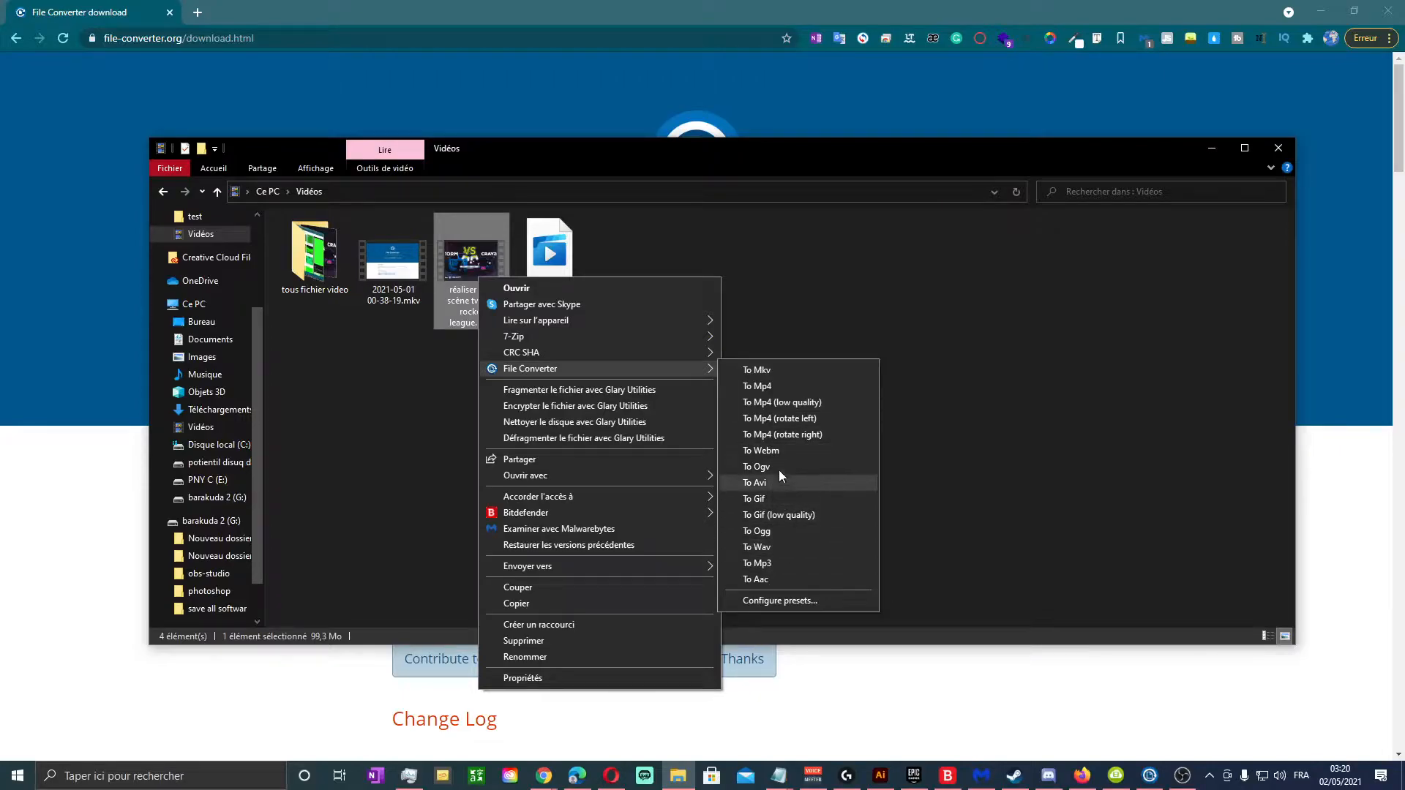
click(791, 385)
Select the first two MKV videos together and view the File Converter formats offered for both, without converting them.
drag(491, 391, 399, 268)
right_click(400, 271)
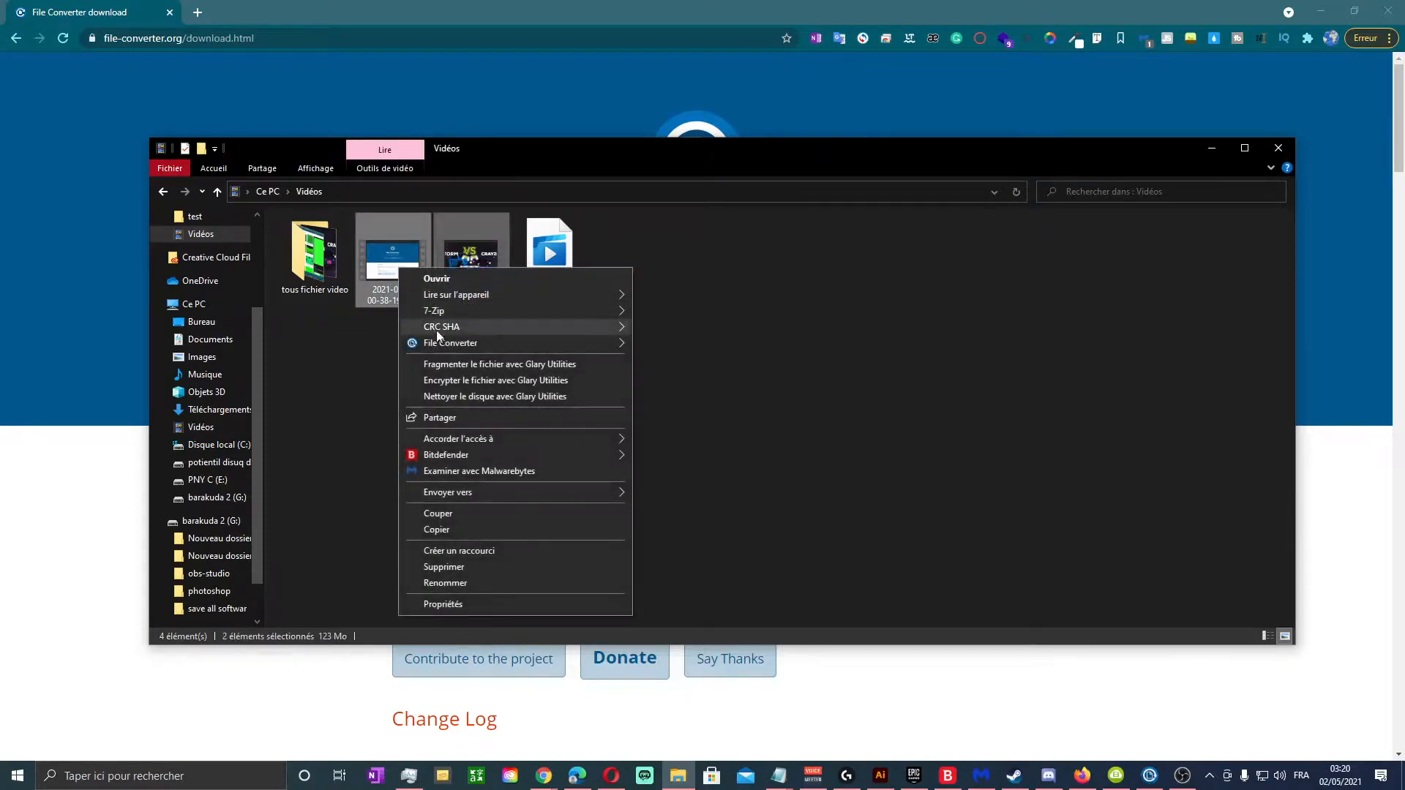
mouse_move(629, 341)
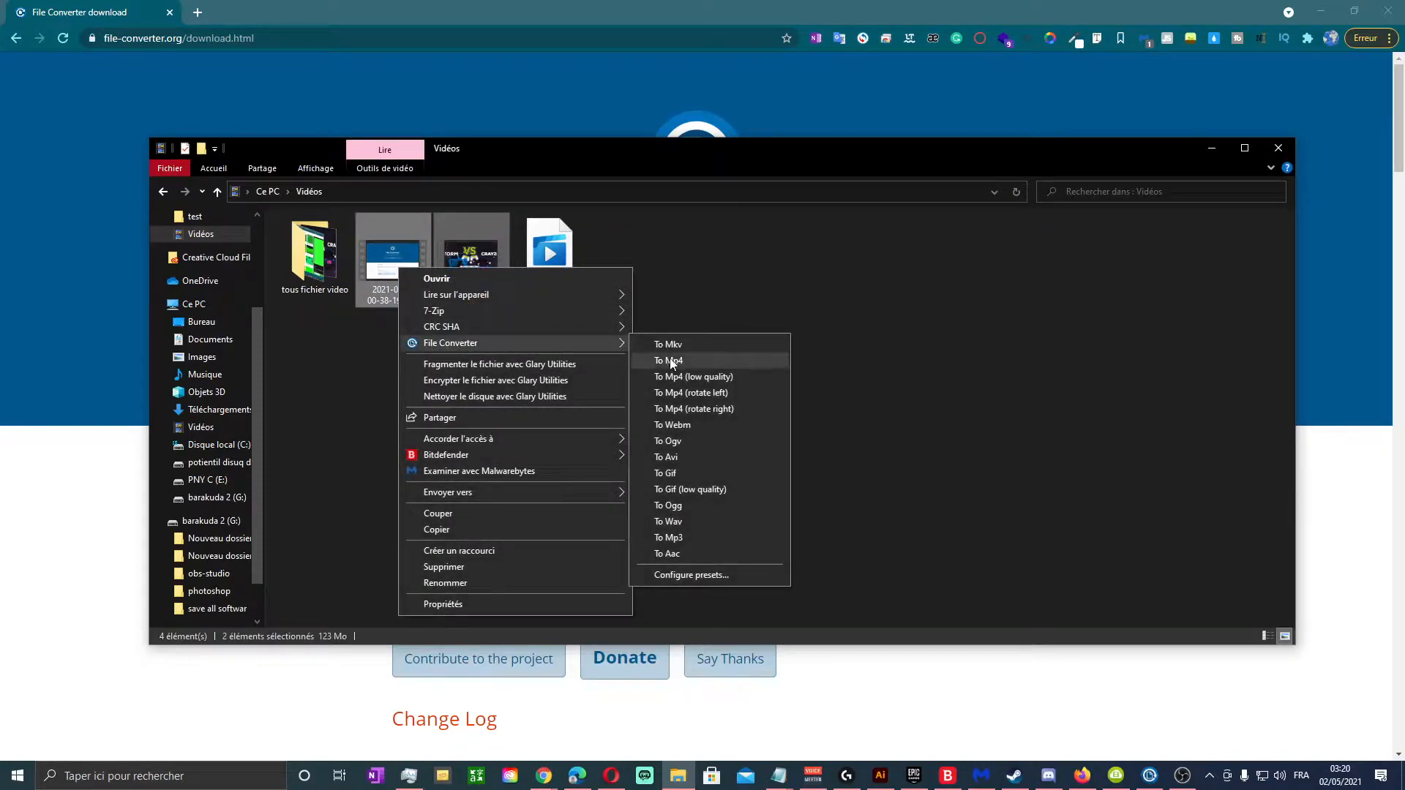
click(711, 505)
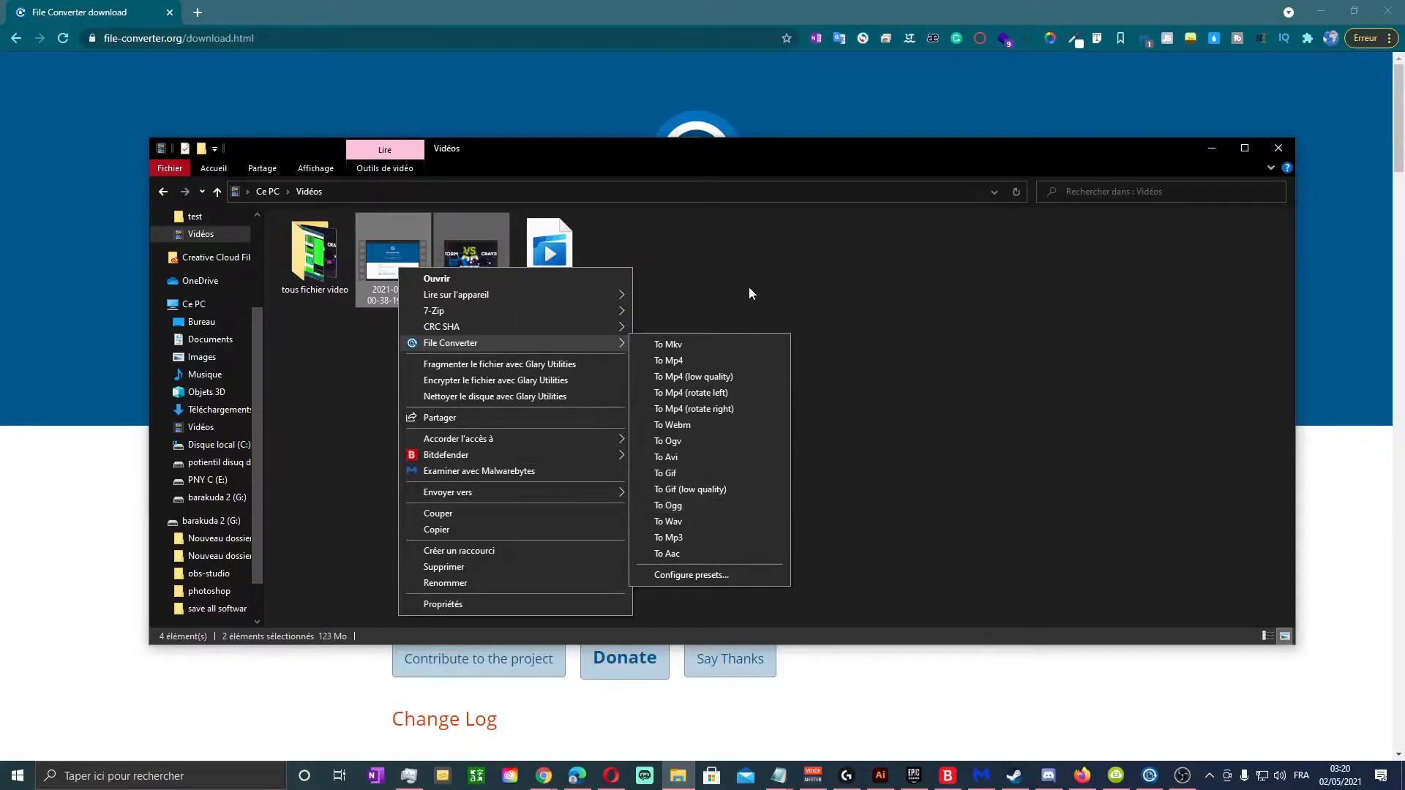
click(692, 308)
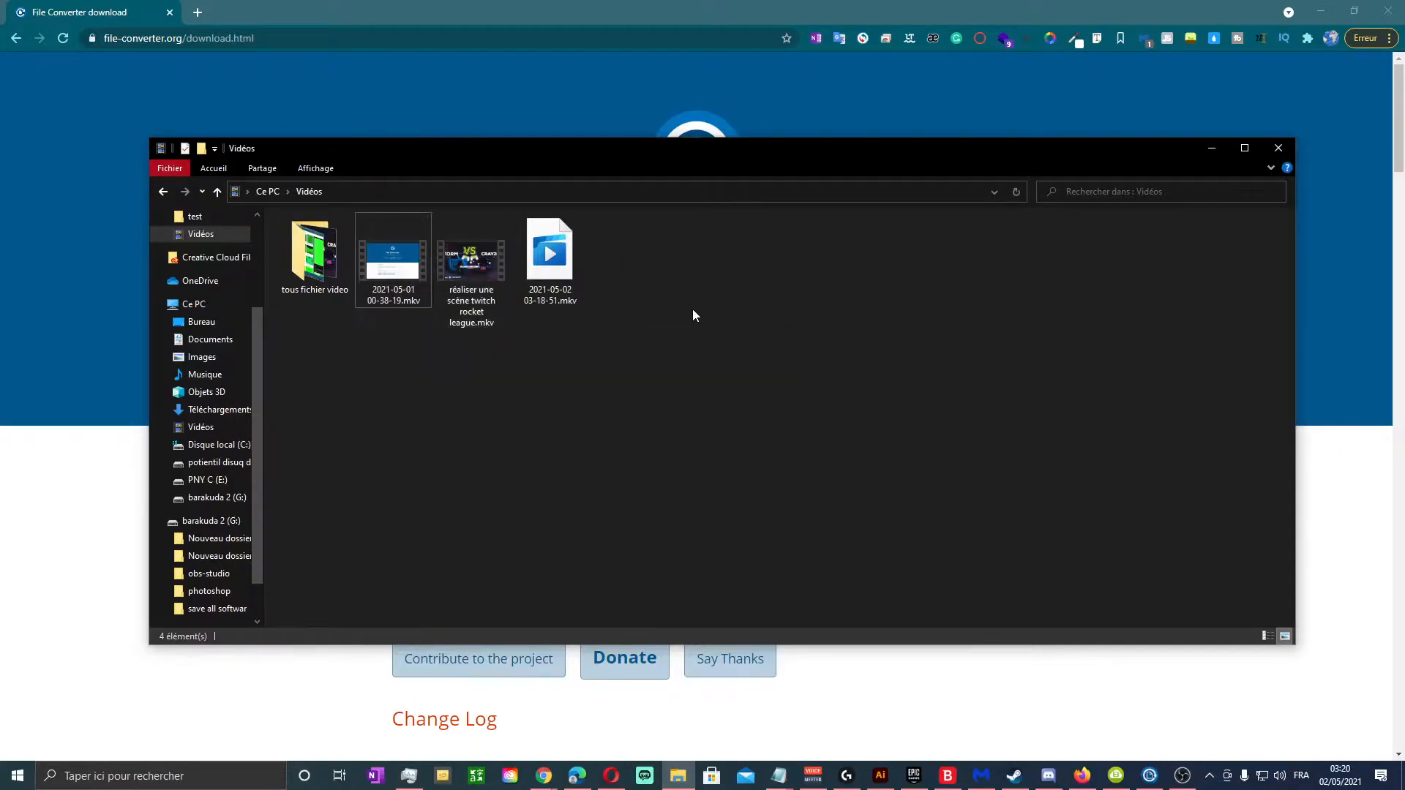
Open the File Converter preset configuration from "réaliser une scène twitch rocket league.mkv".
click(481, 280)
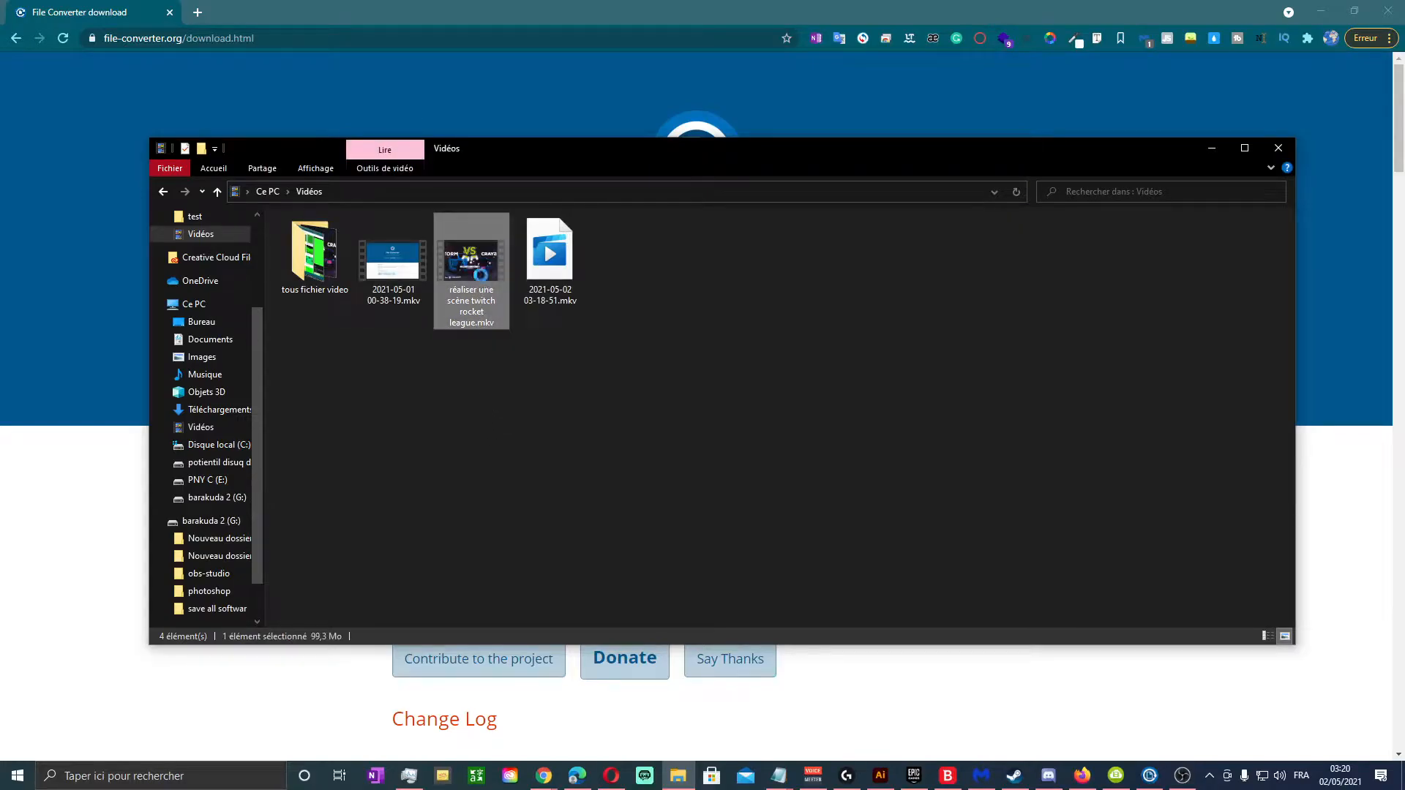
right_click(481, 280)
mouse_move(637, 368)
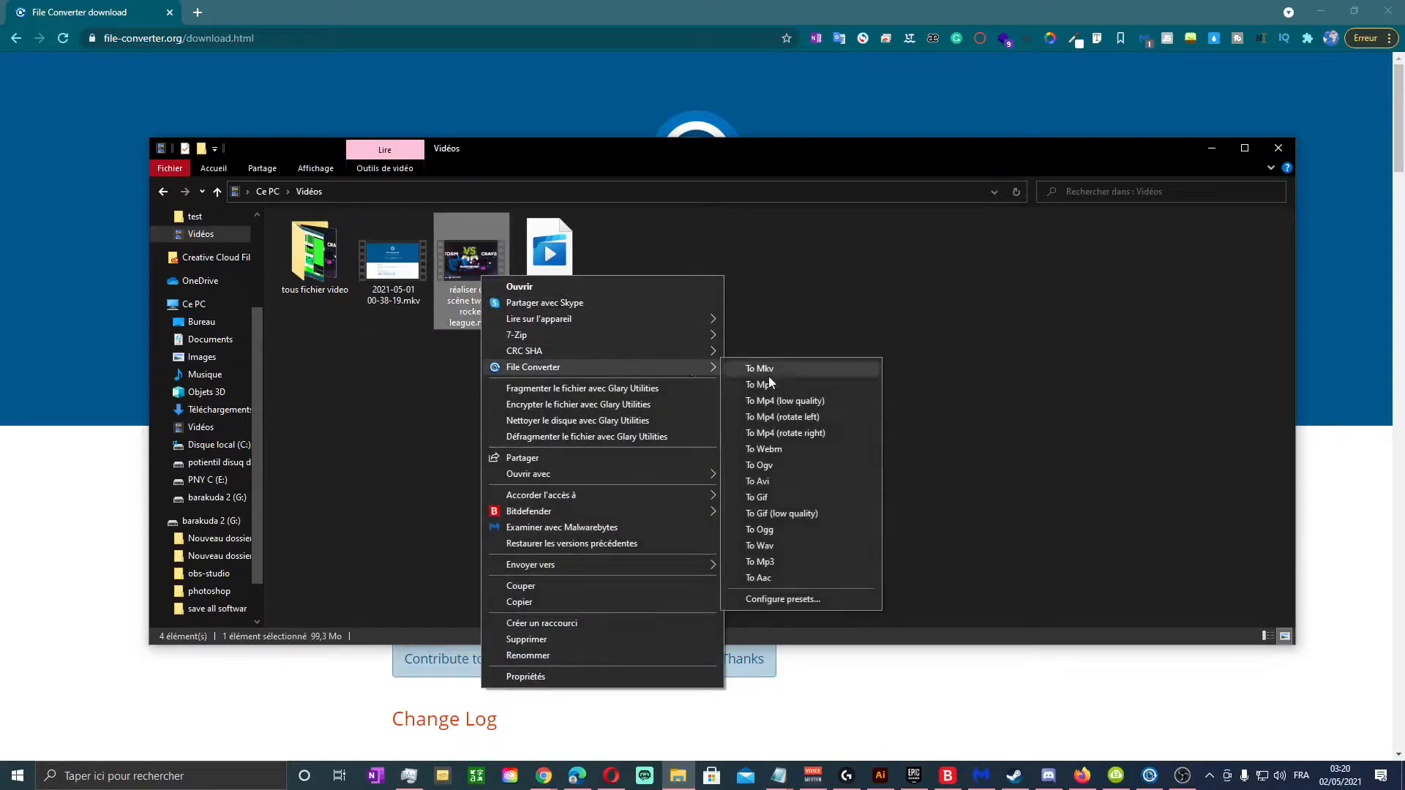
click(805, 599)
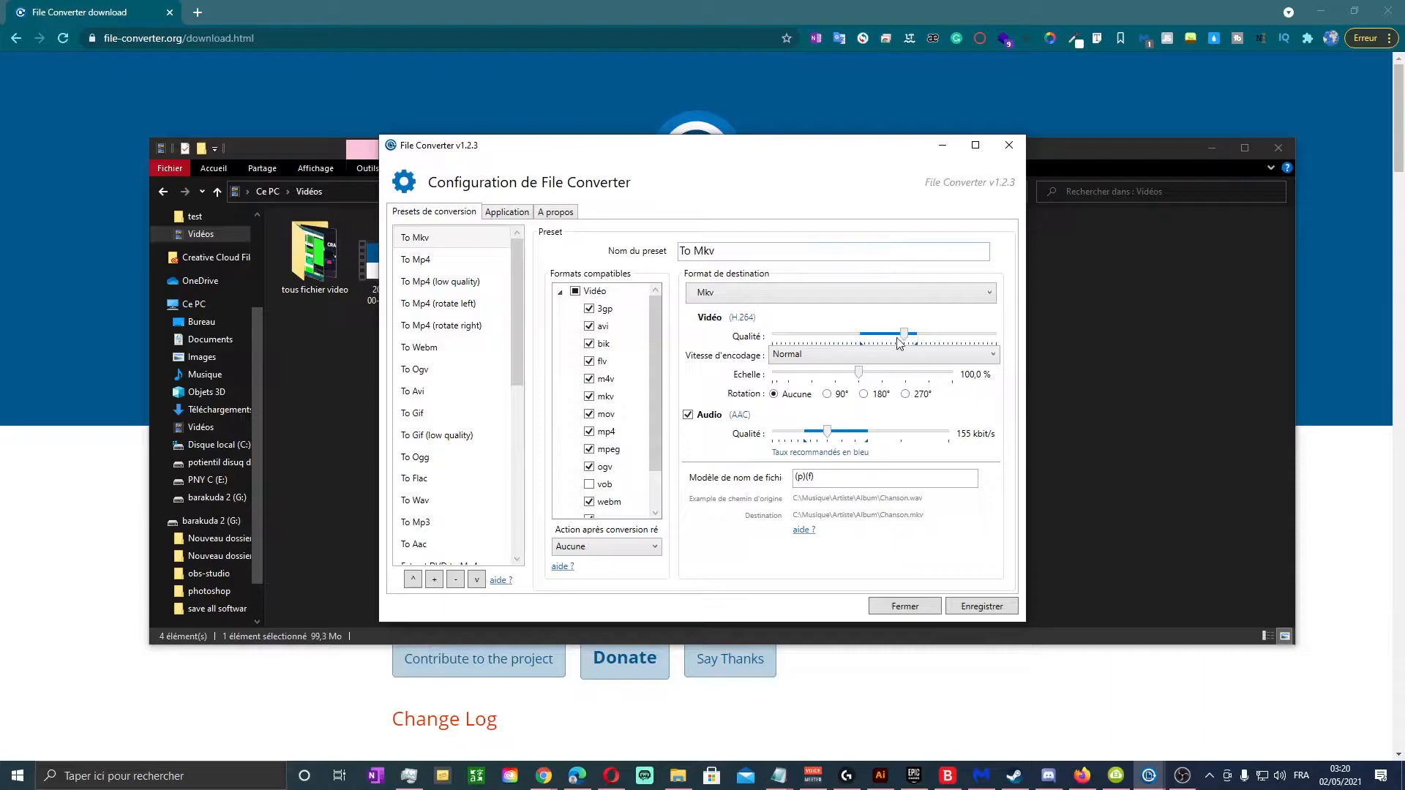
Examine the To Mkv preset's compatible formats and encoding speeds, keep Normal, and look through the whole list of conversion presets.
scroll(633, 380, down, 1)
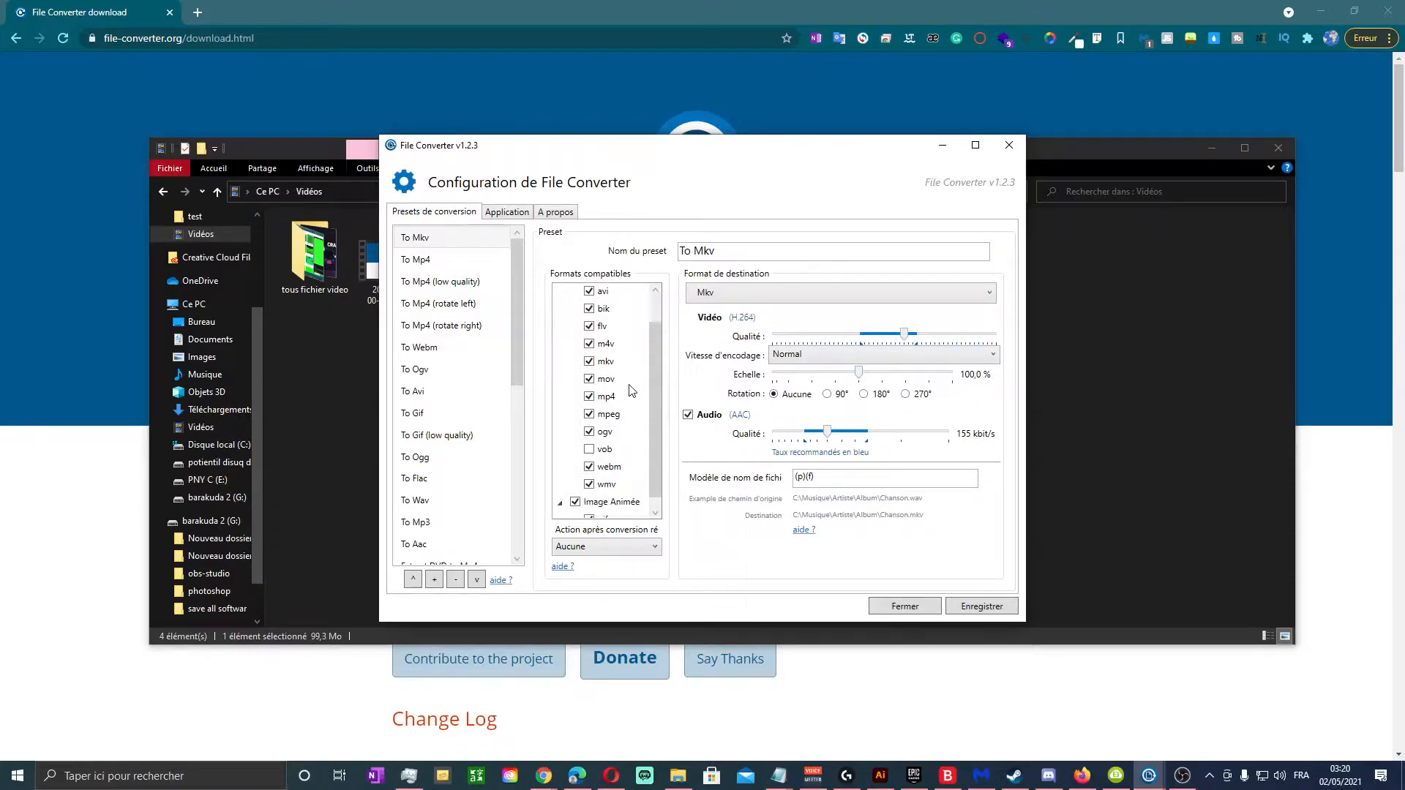
click(888, 356)
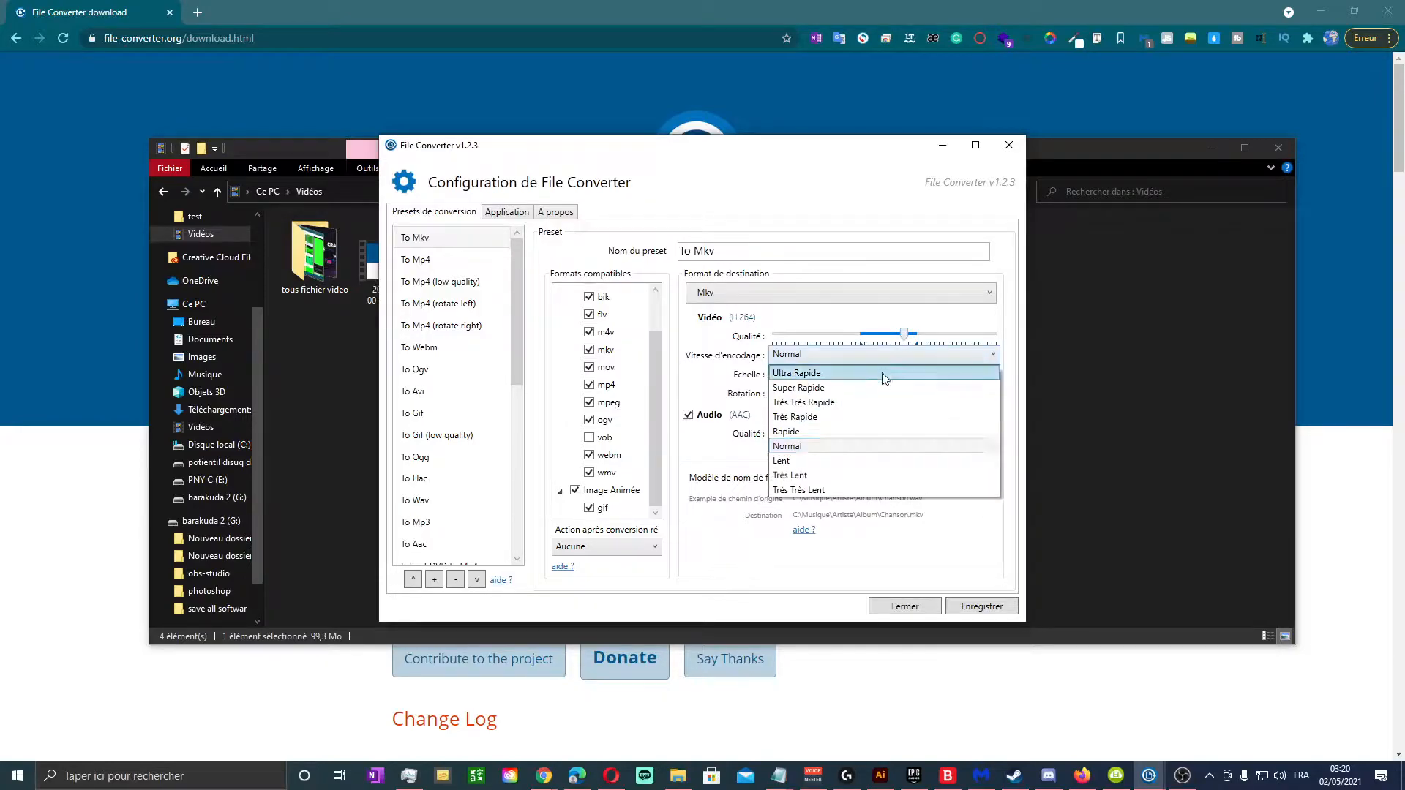
click(846, 448)
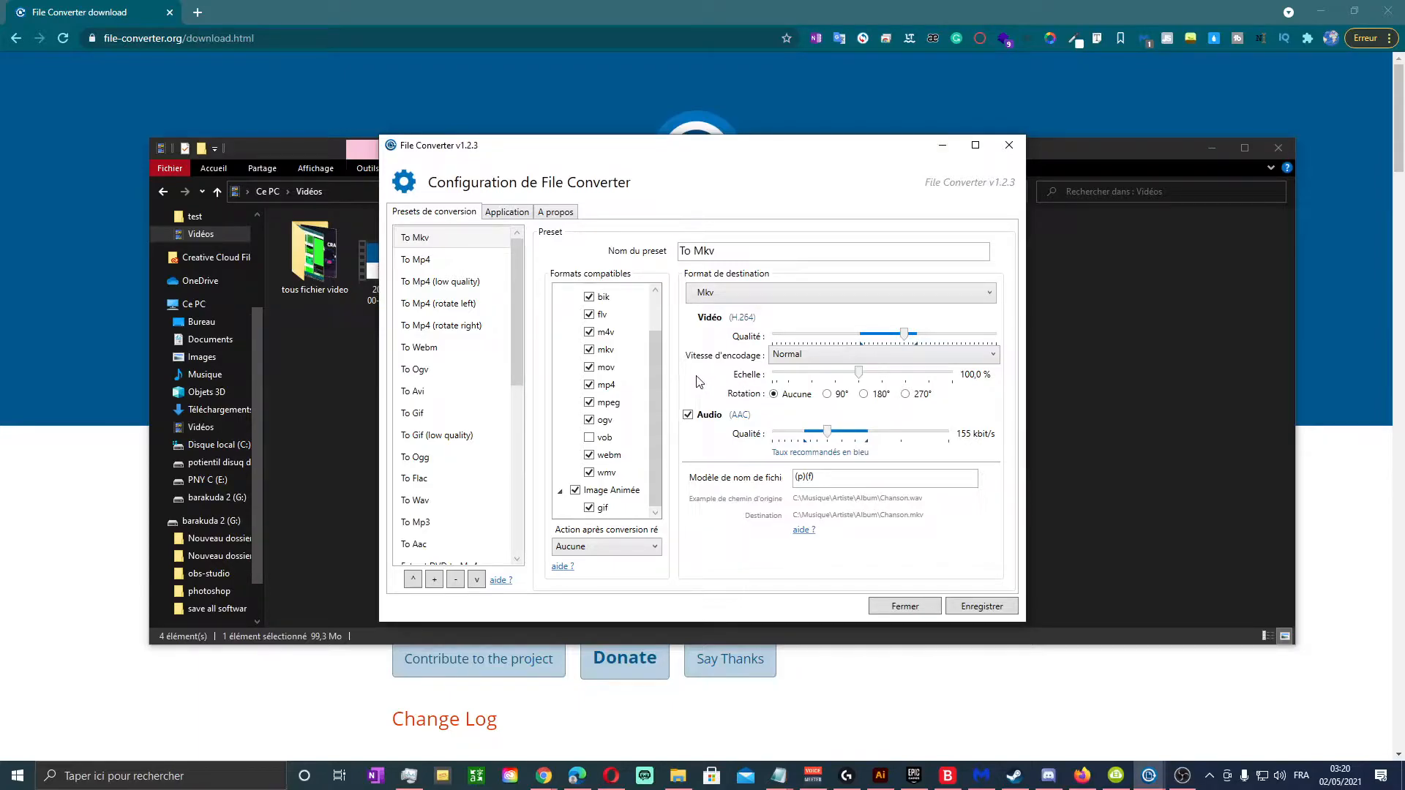
drag(519, 300, 476, 480)
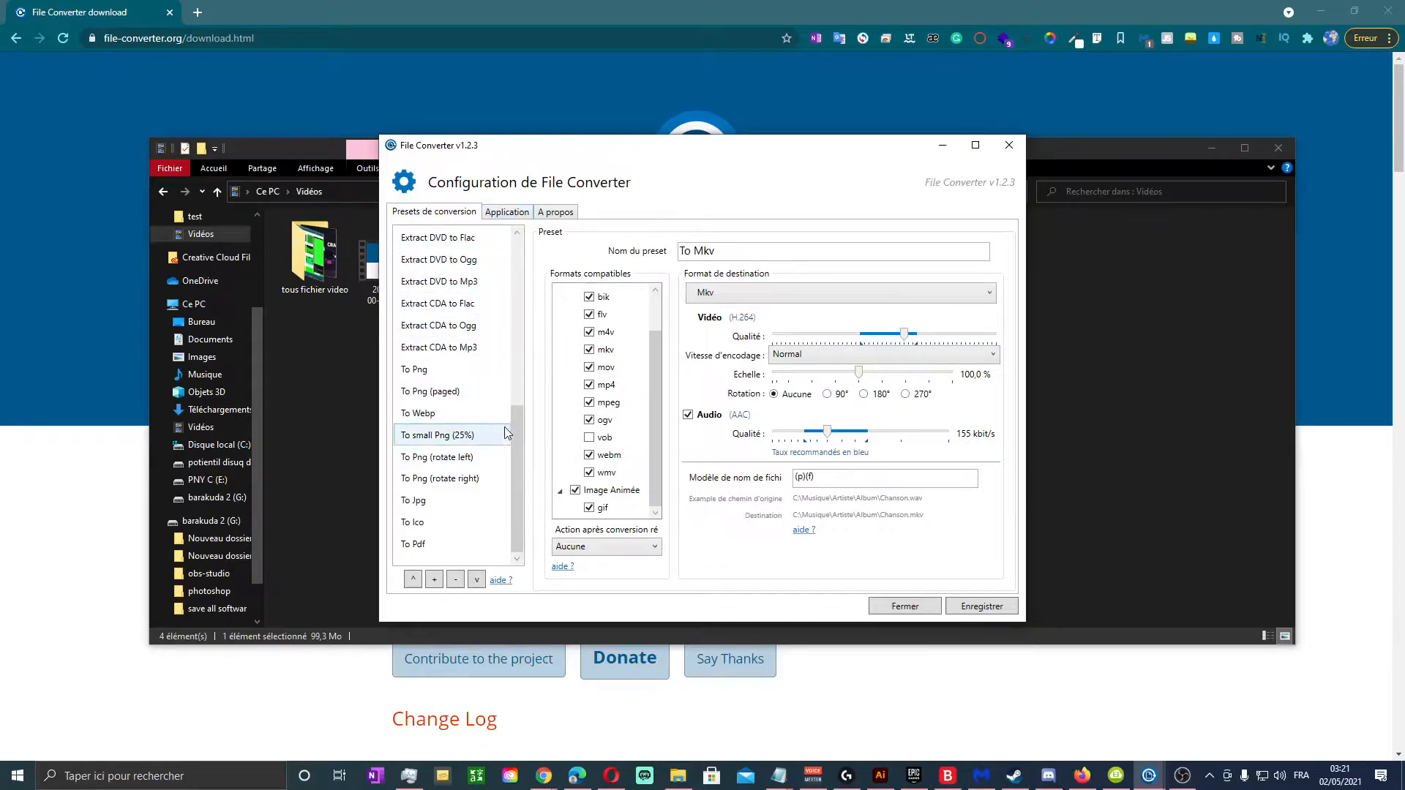
drag(515, 433, 506, 243)
In the application settings, raise the maximum number of simultaneous conversions and set the wait before the application closes to 9,2 seconds.
click(507, 212)
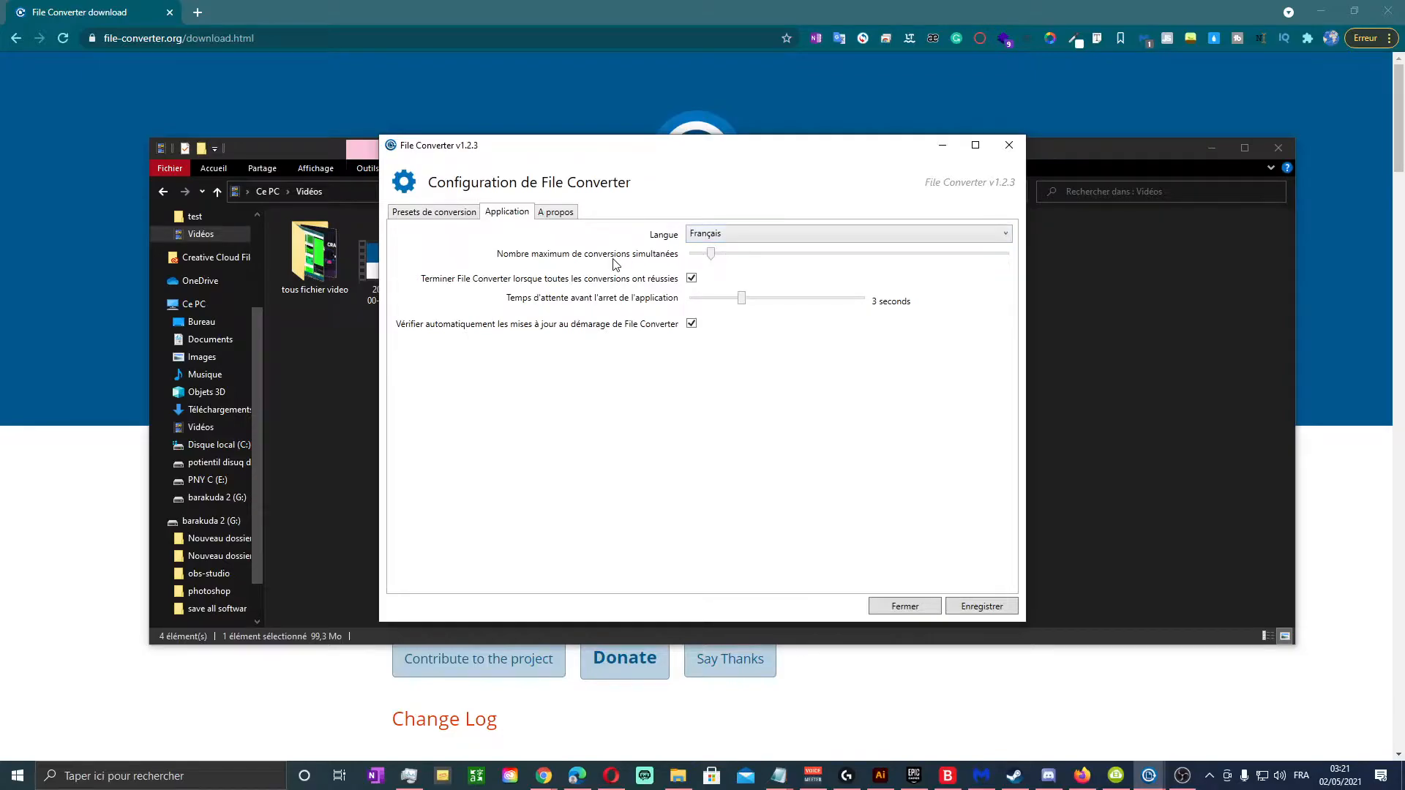
drag(670, 158, 966, 137)
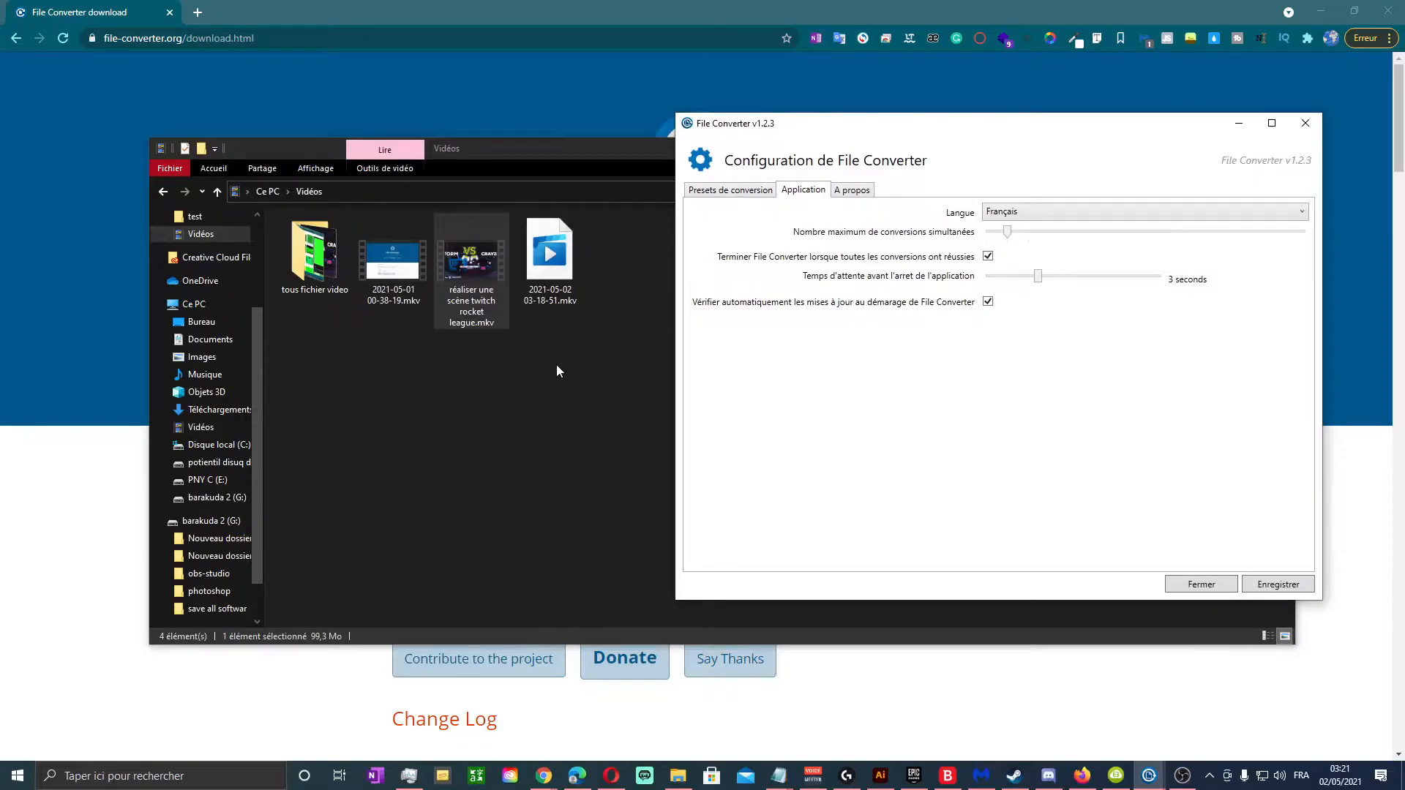
mouse_move(1009, 234)
mouse_down()
mouse_move(1260, 238)
mouse_move(1003, 249)
mouse_move(1021, 247)
mouse_up()
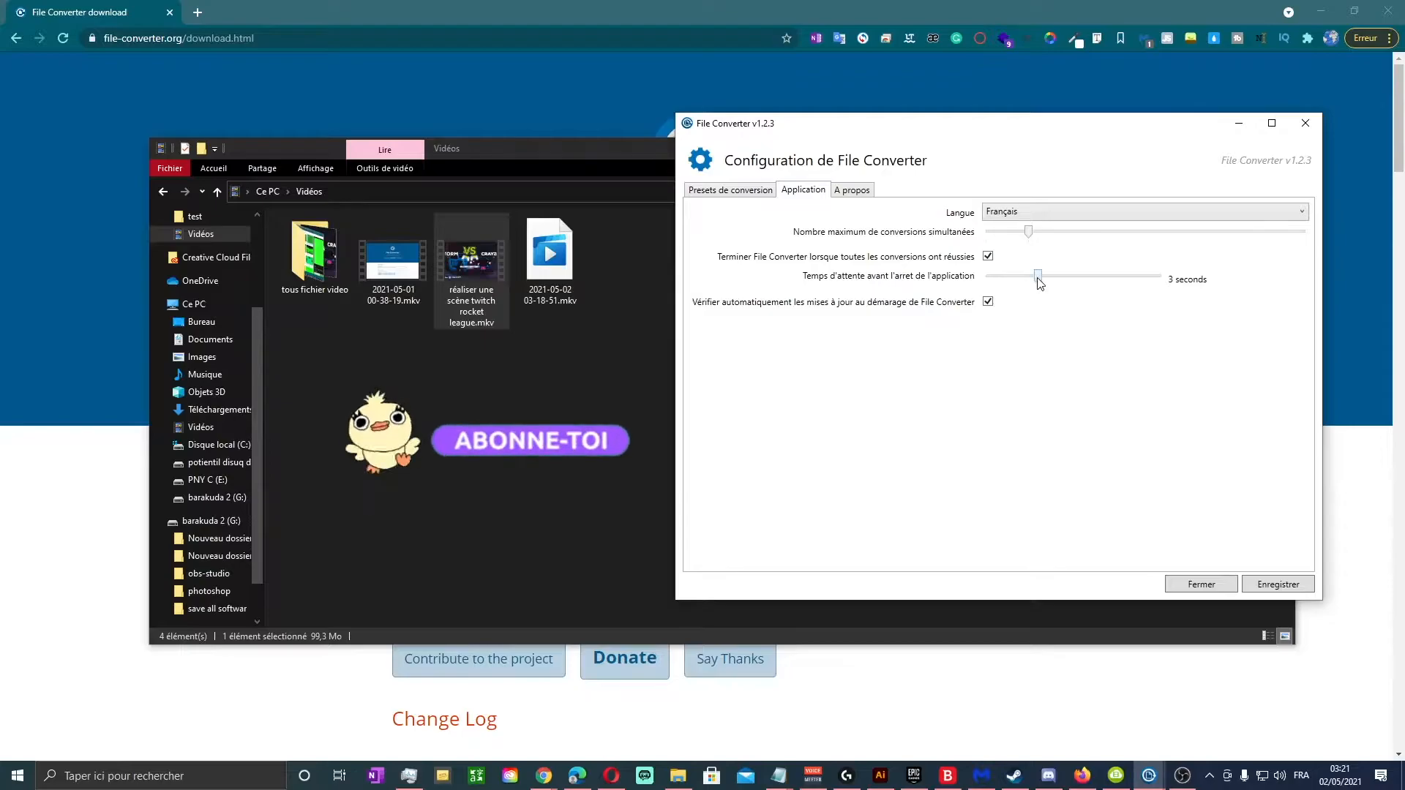
drag(1040, 282, 1146, 284)
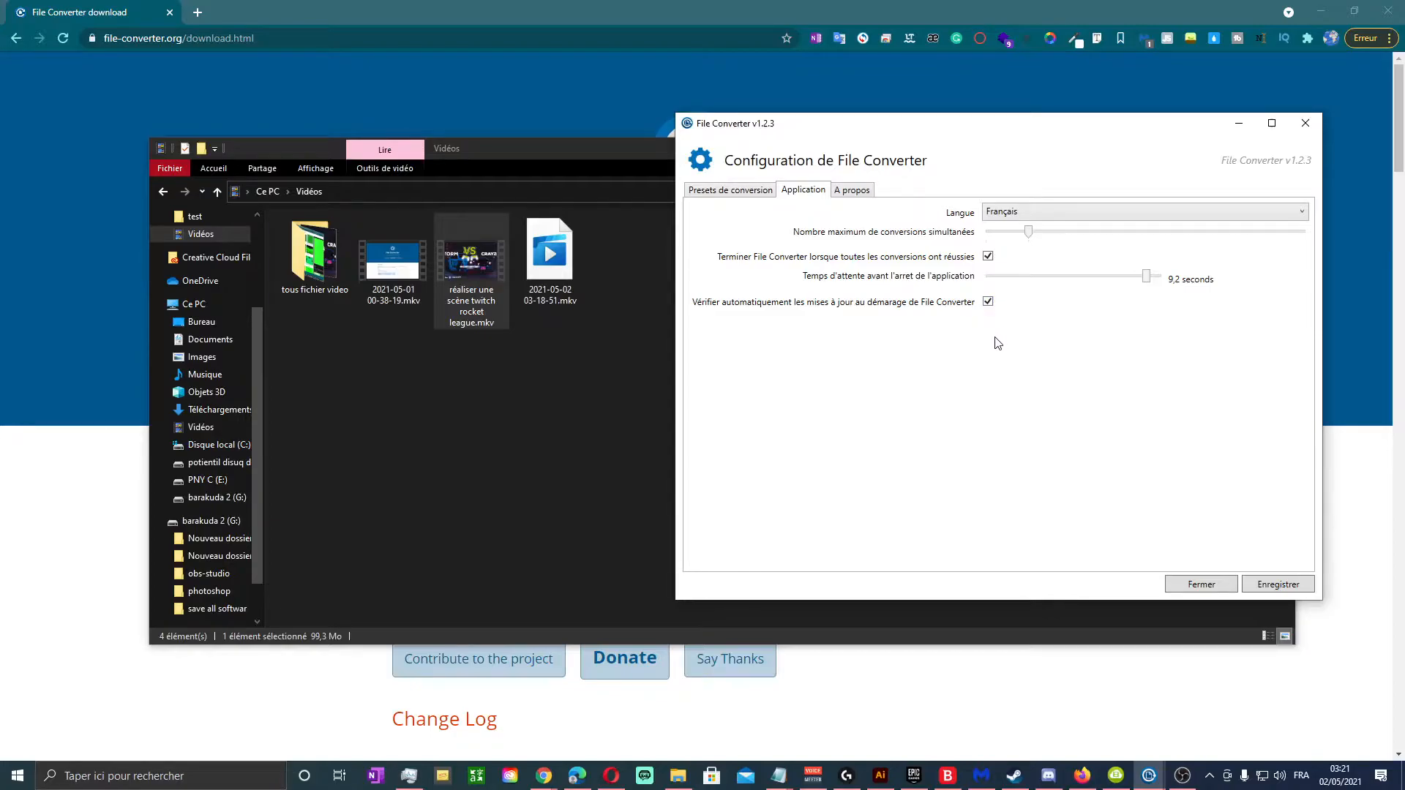
Check the program's À propos information, return to the application settings and save the configuration.
click(865, 192)
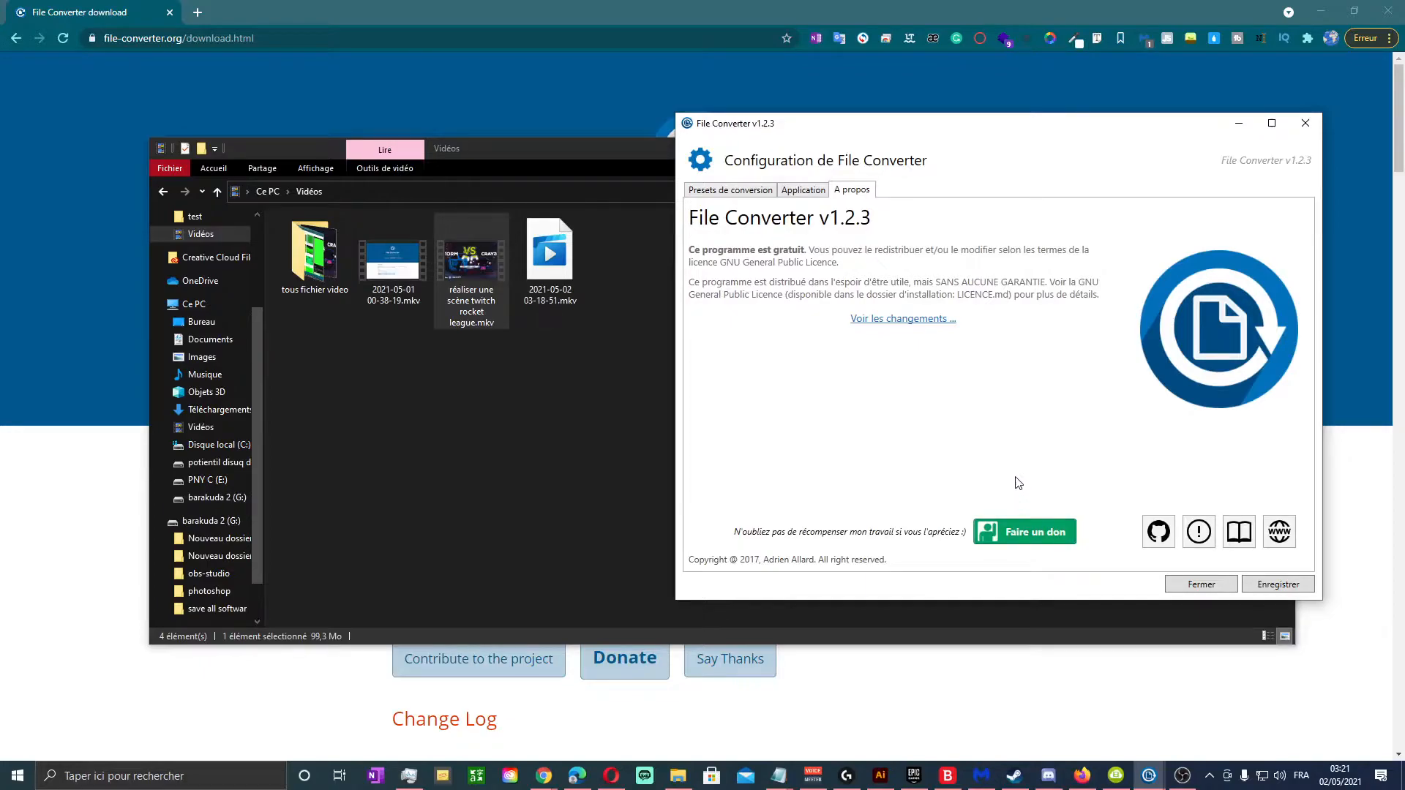
click(804, 192)
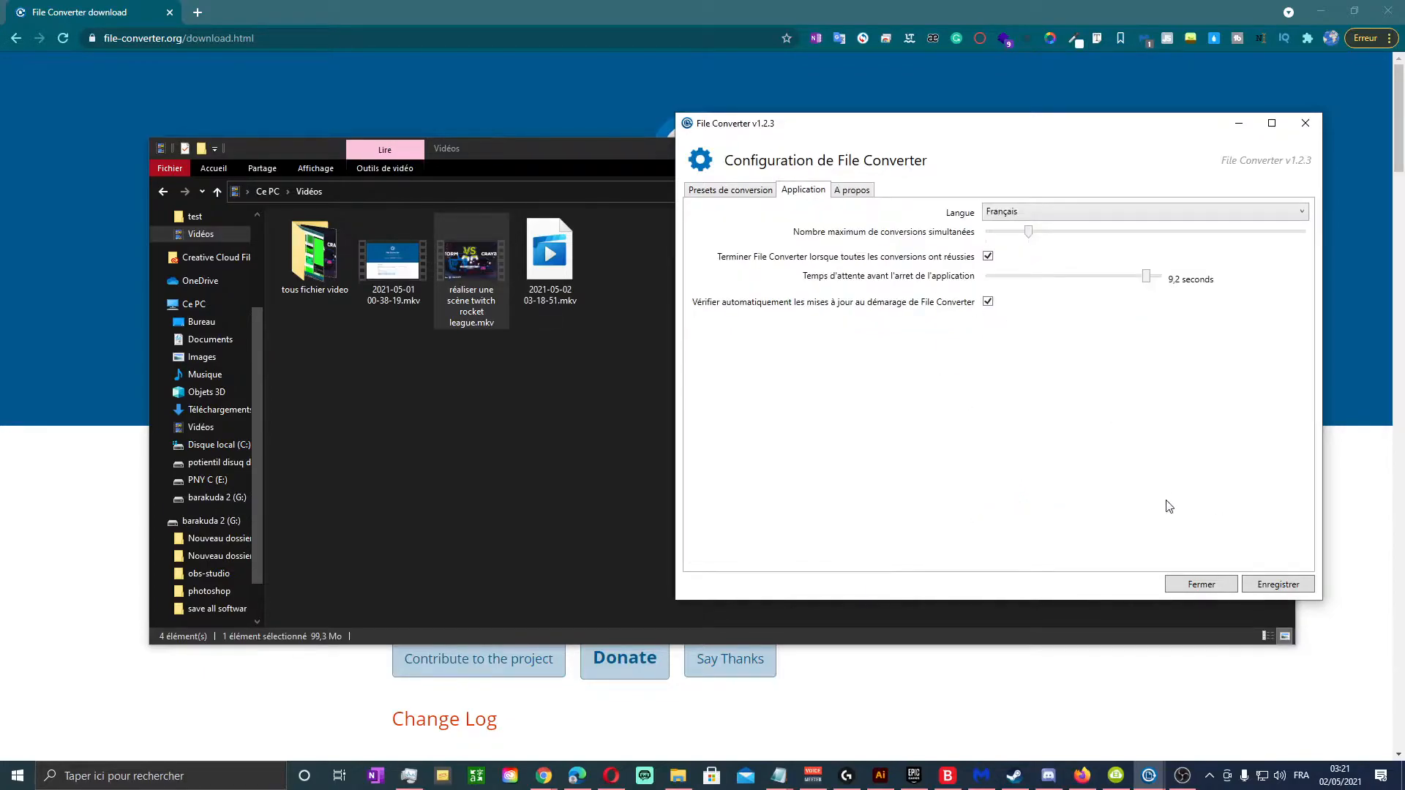
click(1259, 585)
click(577, 432)
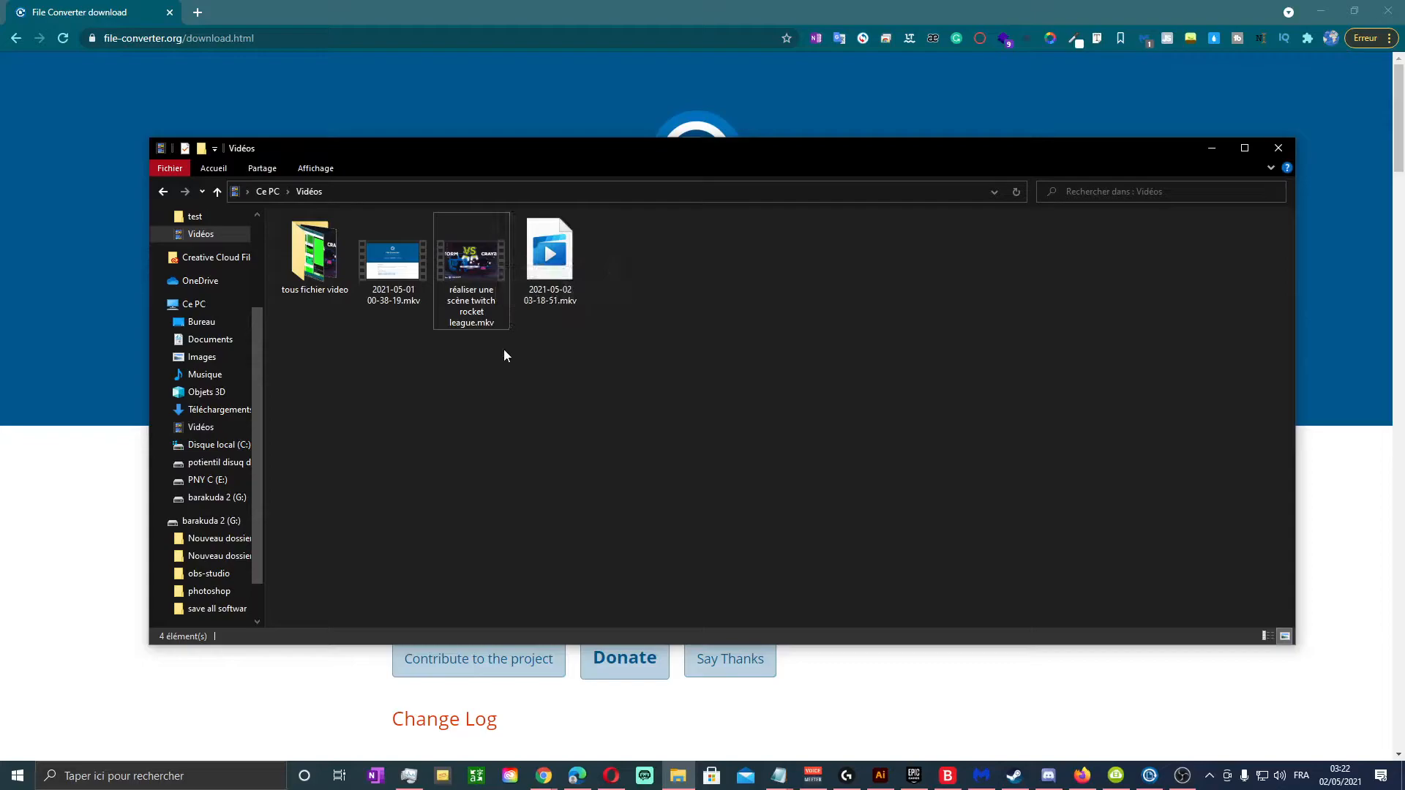
Convert "réaliser une scène twitch rocket league.mkv" to MP4 with File Converter.
click(480, 270)
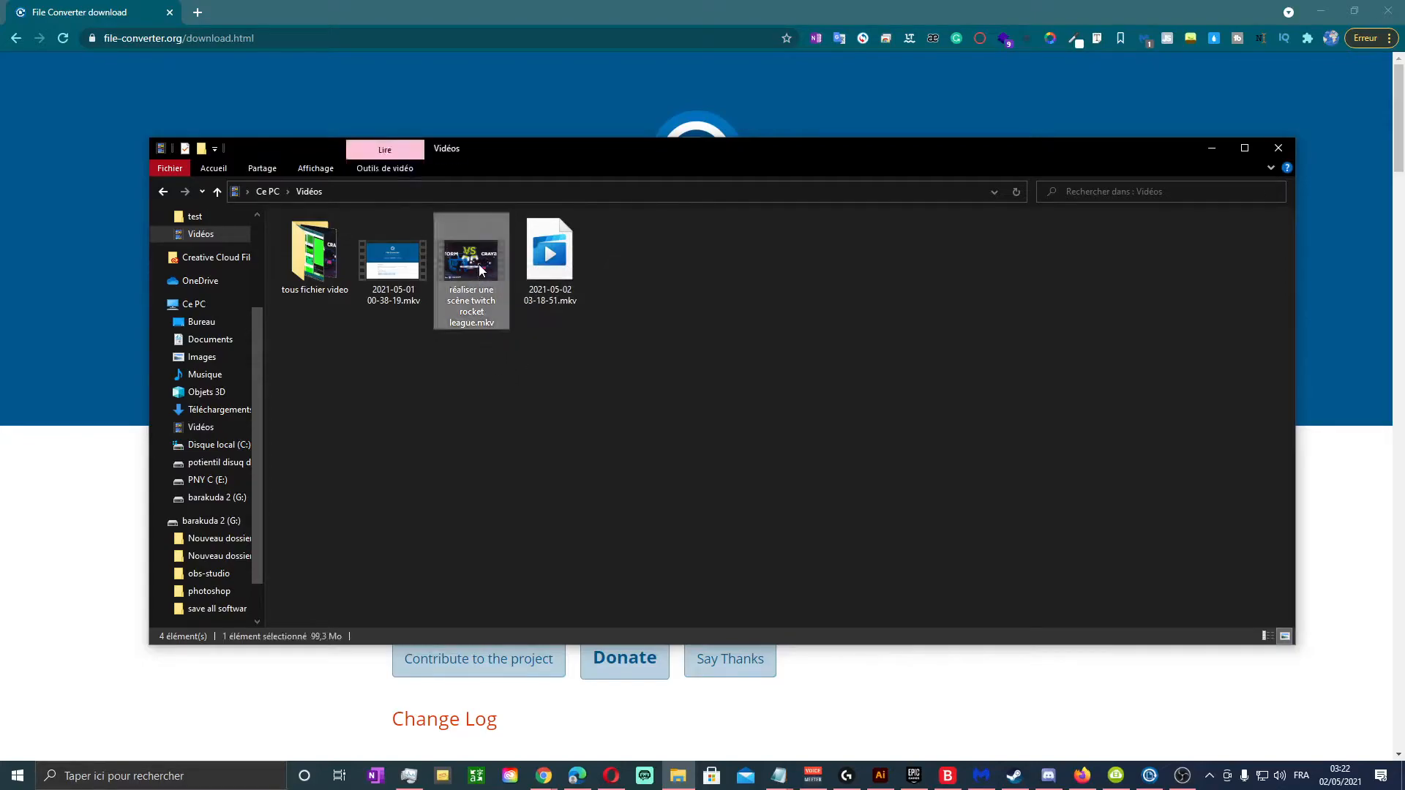
right_click(479, 265)
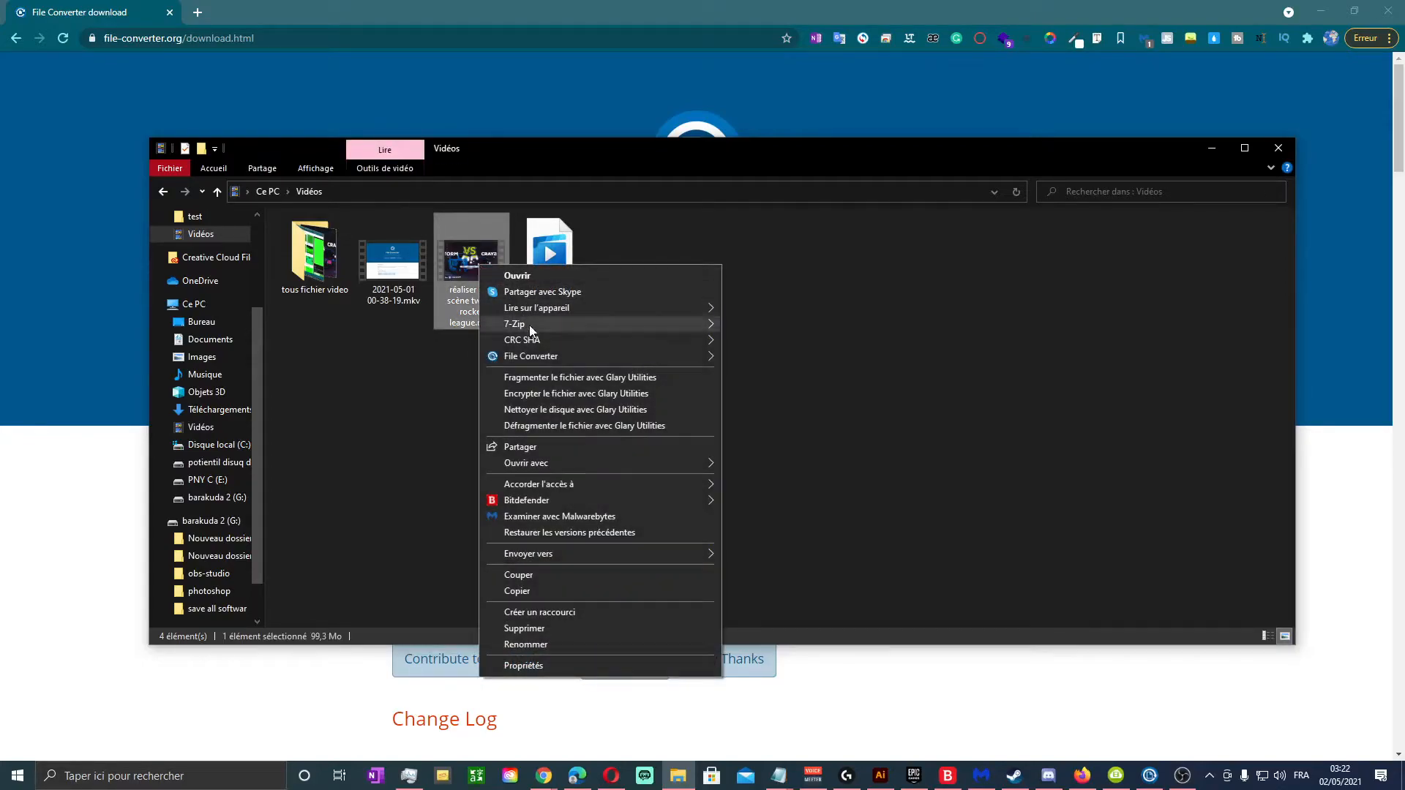
mouse_move(646, 363)
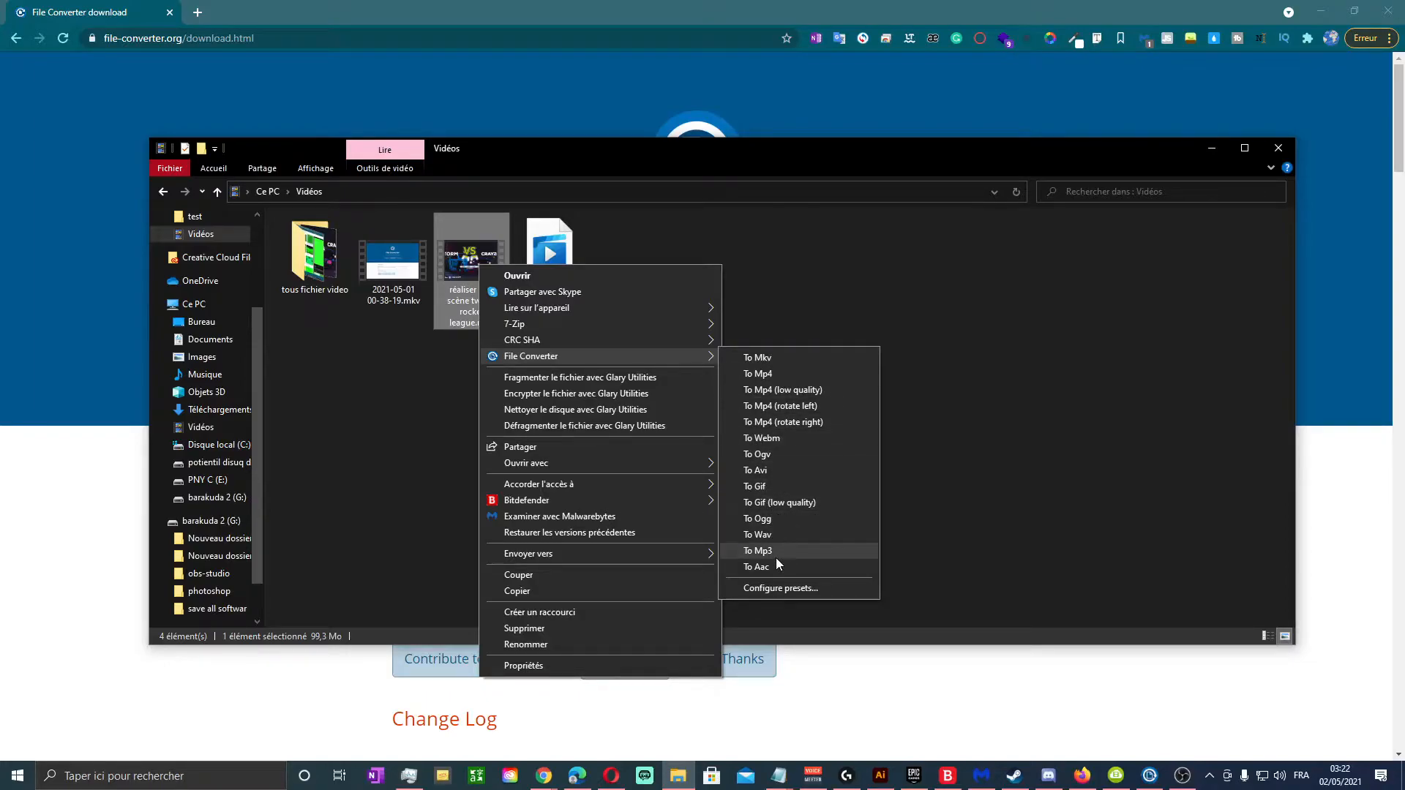
click(766, 374)
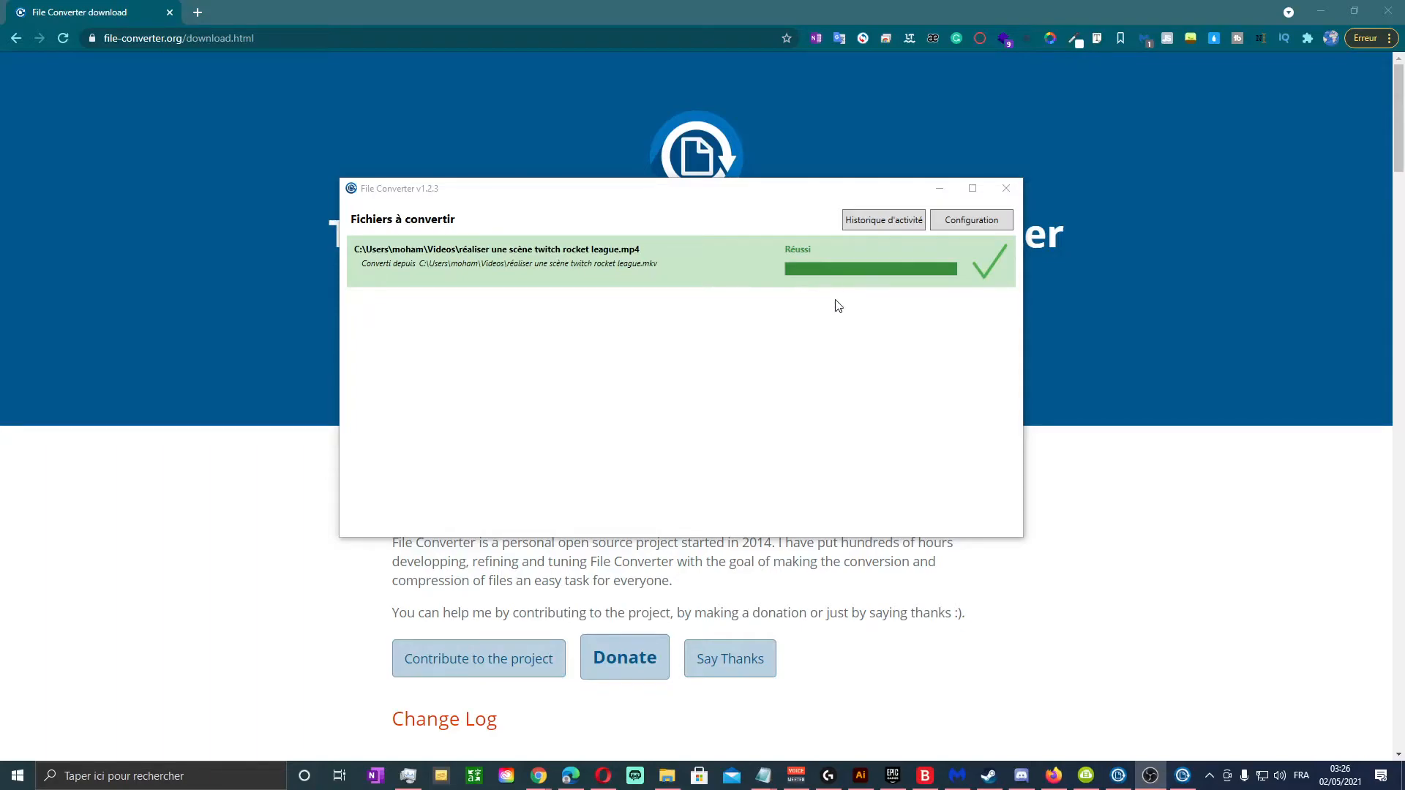
Switch back to the Vidéos folder in File Explorer to check the converted "réaliser une scène twitch rocket league.mp4".
click(723, 218)
drag(723, 219, 759, 233)
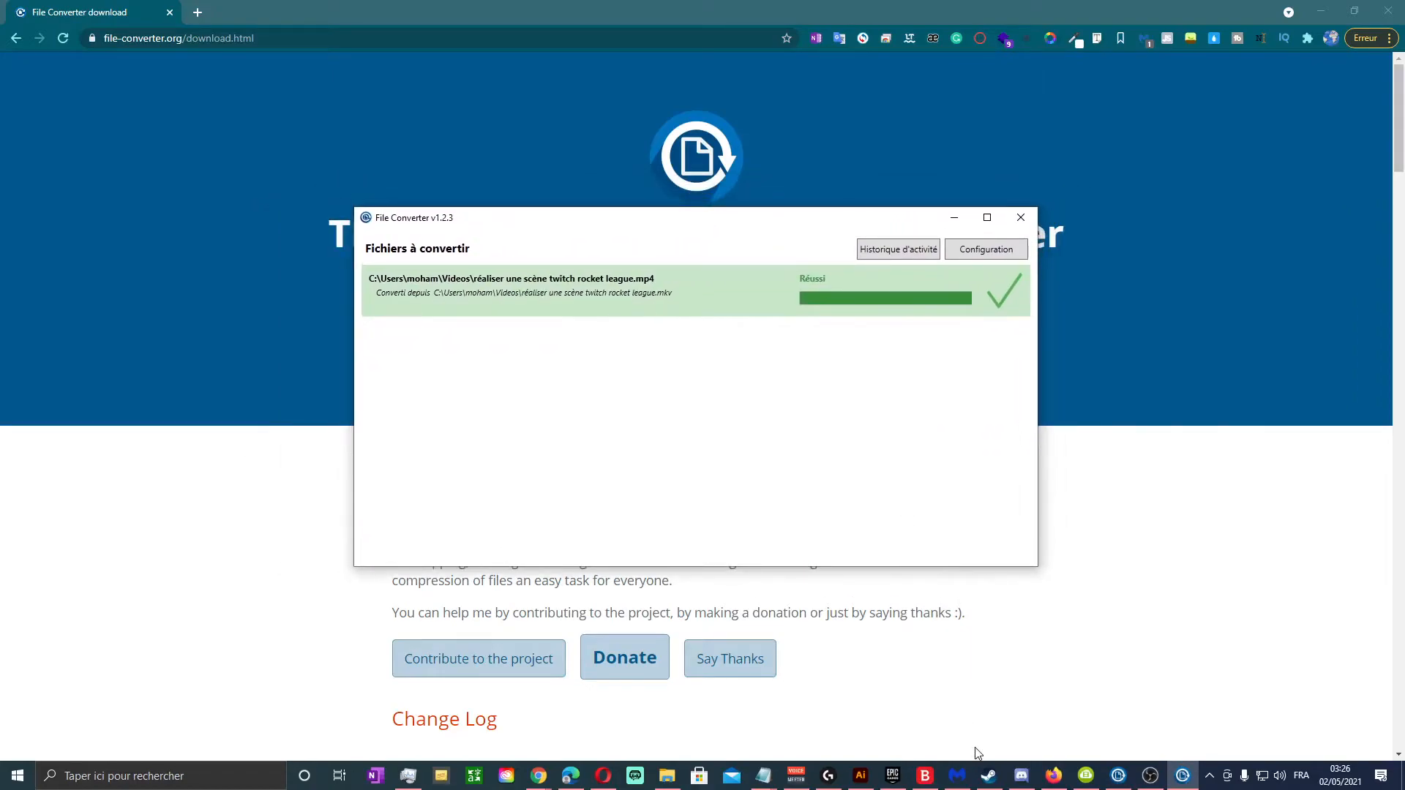
click(666, 776)
drag(818, 168, 805, 108)
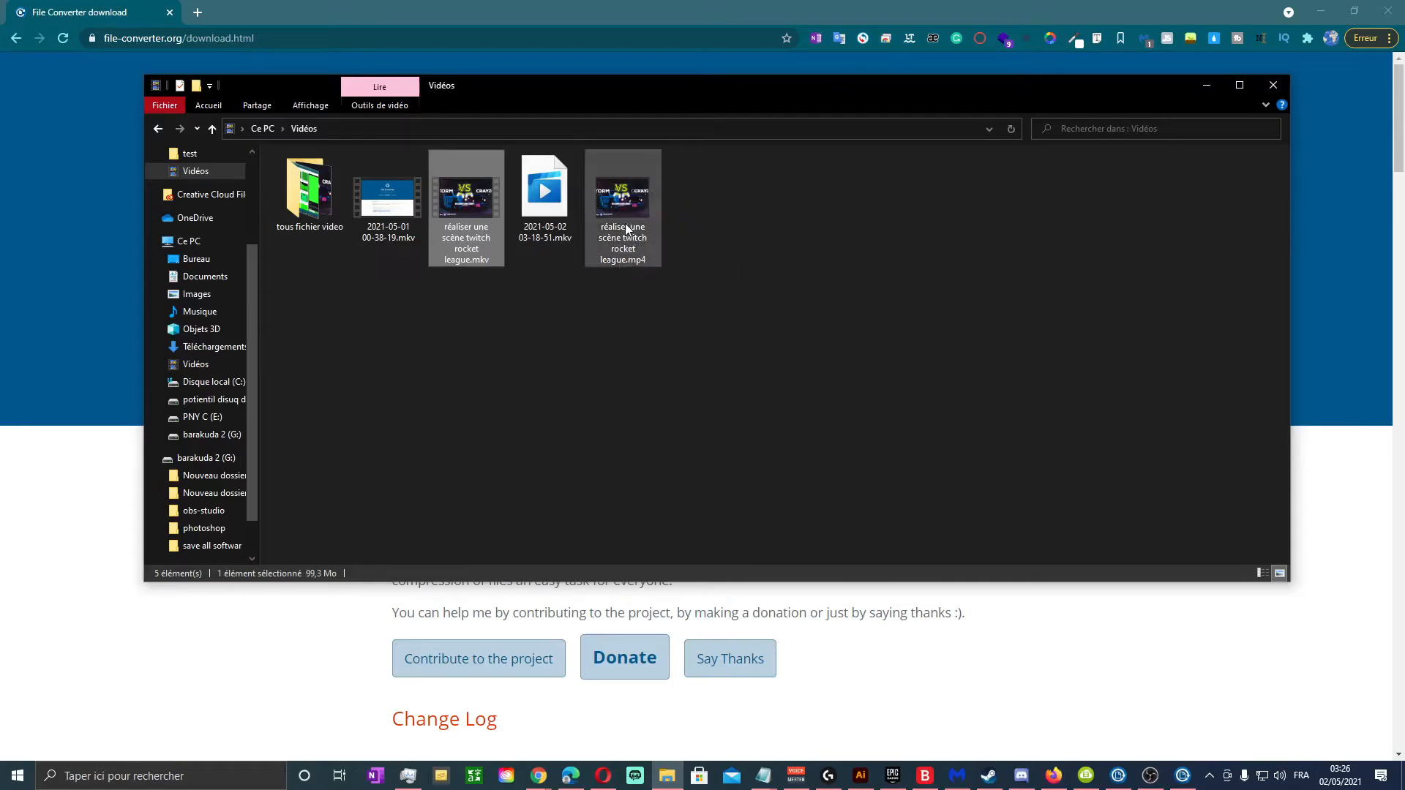
Move the Vidéos folder window out of the way and bring File Converter's list of conversions into view.
drag(704, 101, 680, 399)
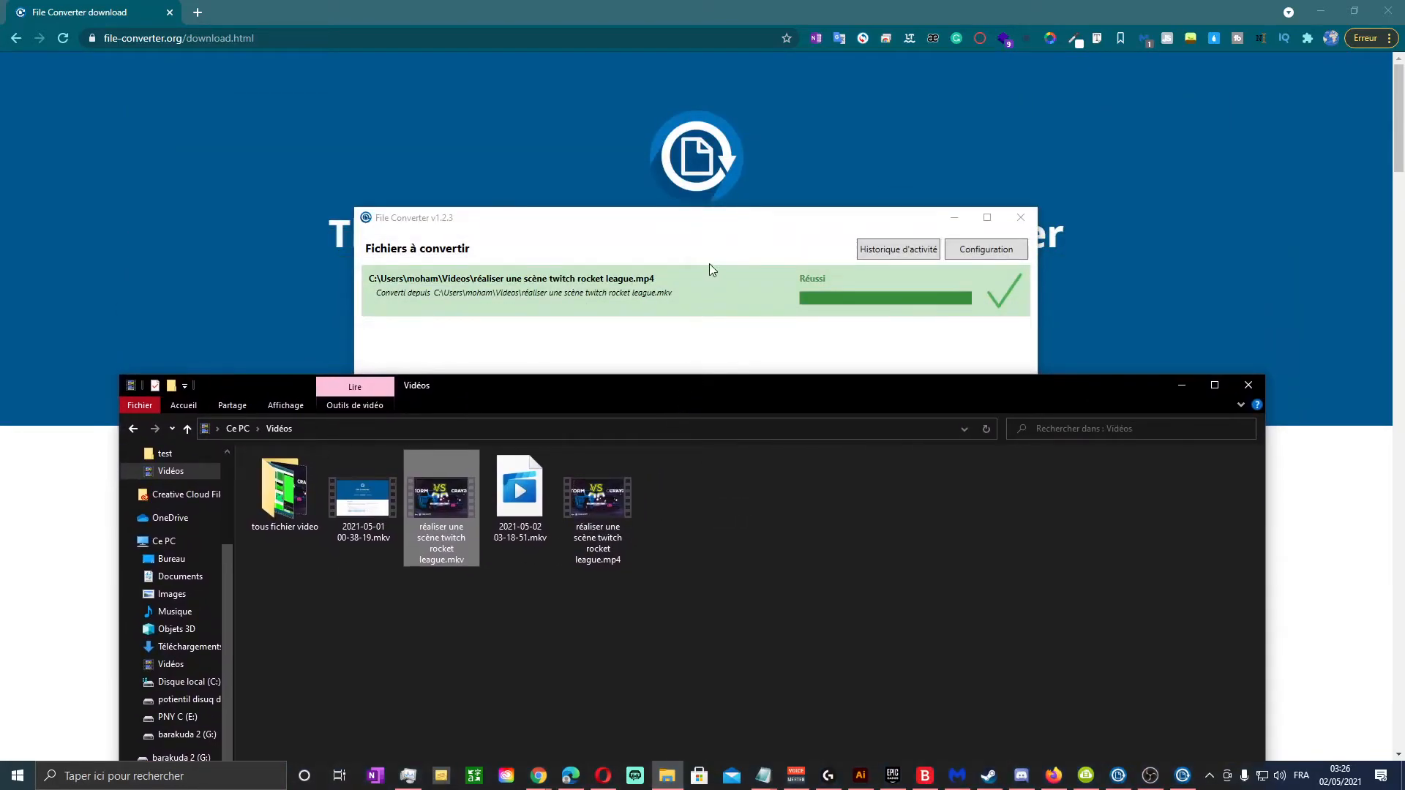
click(706, 219)
drag(708, 221, 705, 115)
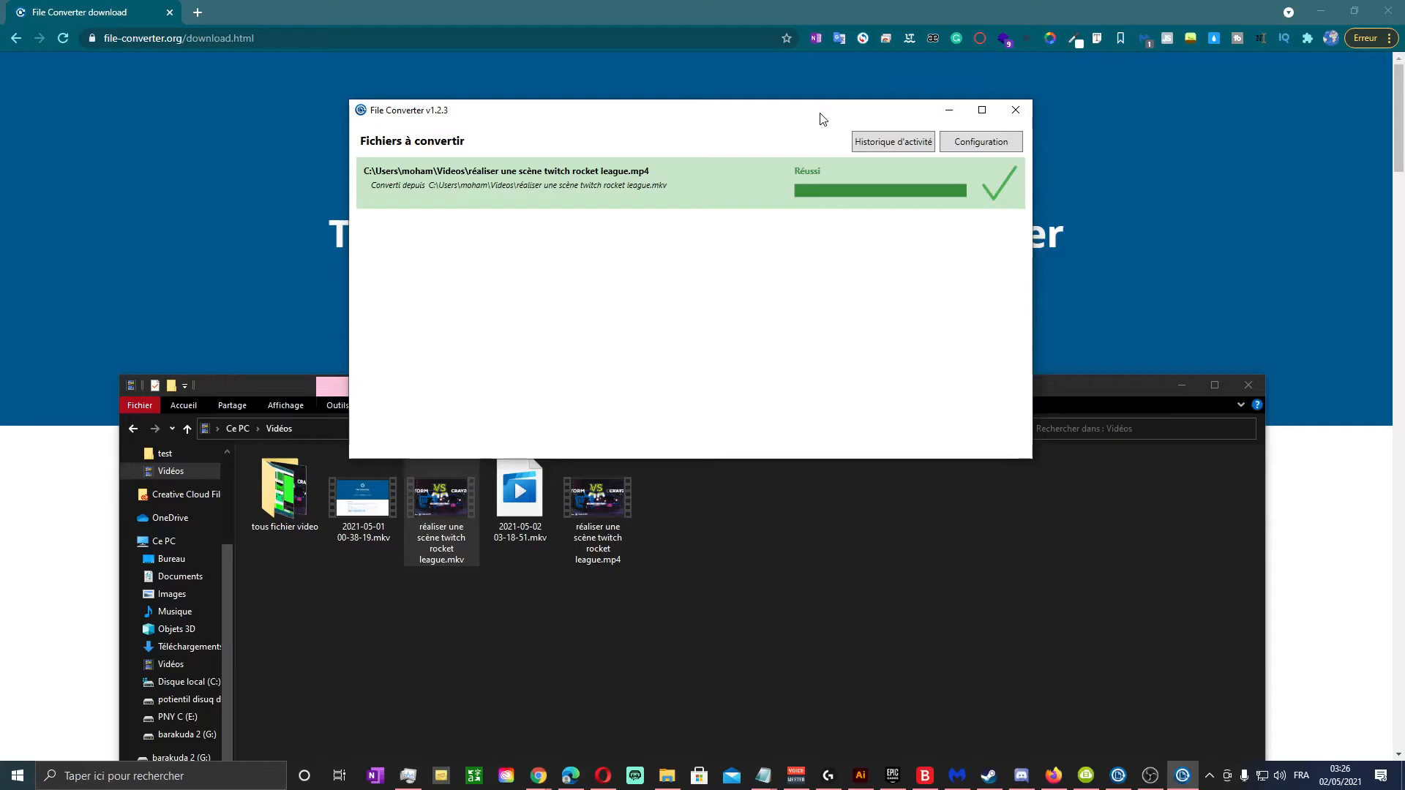
Review the Application settings in File Converter's configuration, close the converter and return to the Vidéos folder.
click(980, 142)
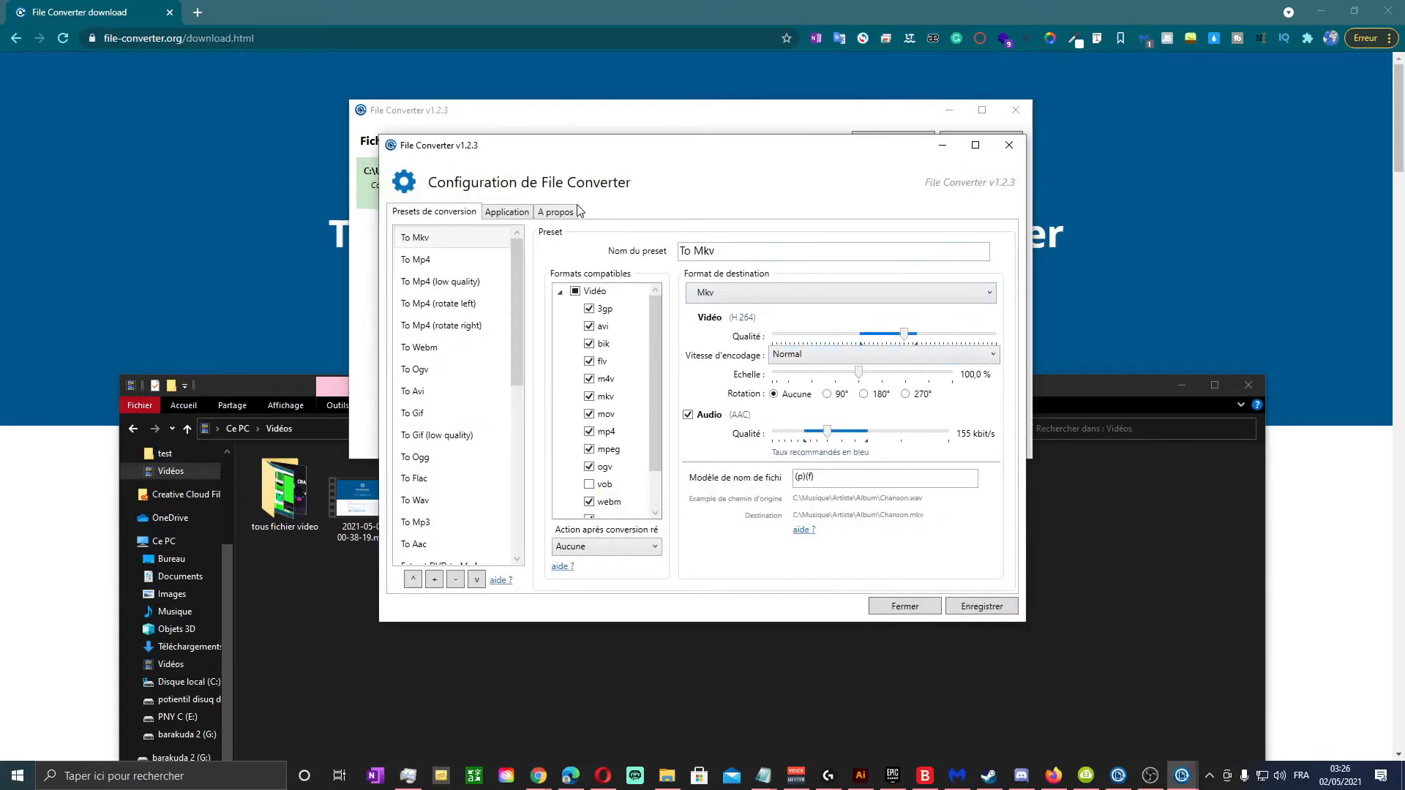
click(519, 214)
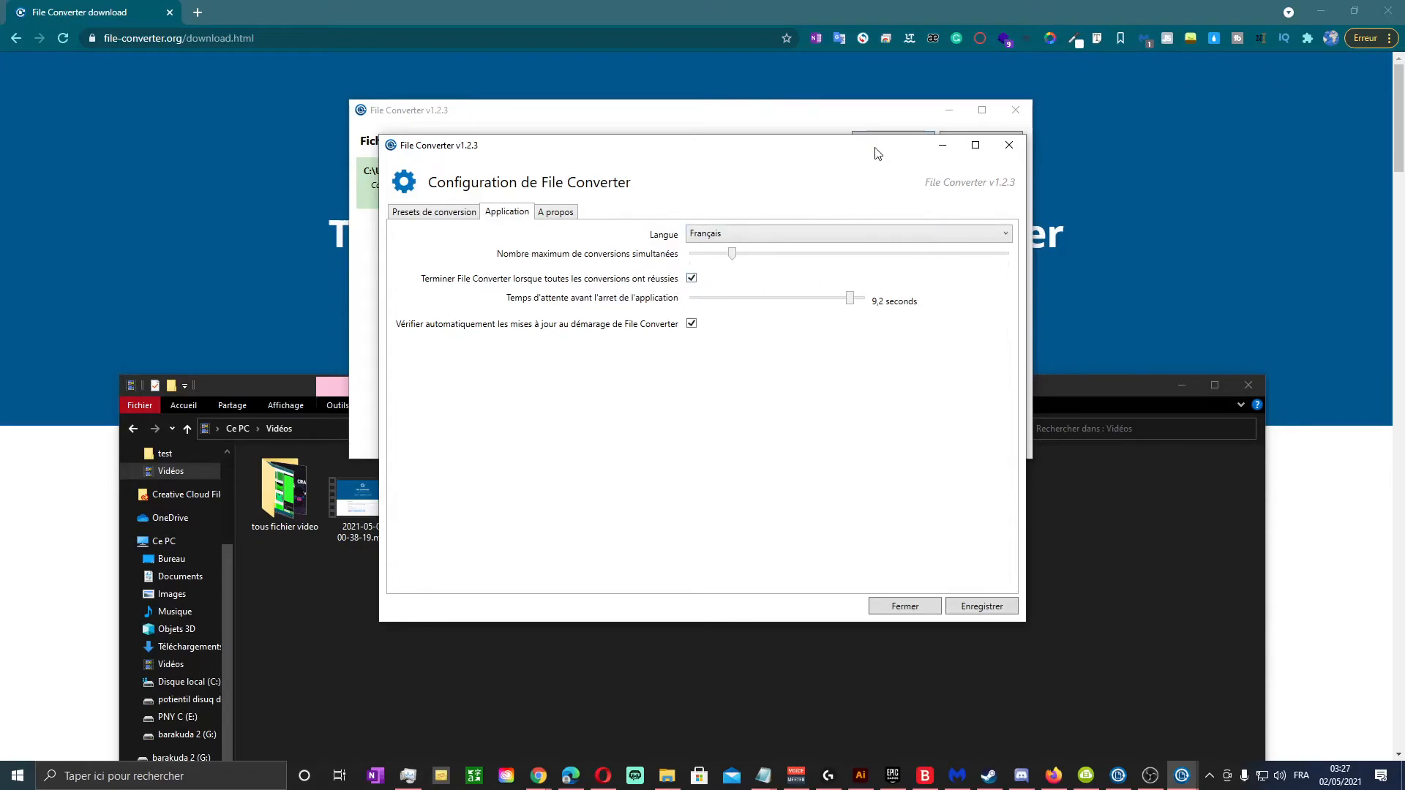
drag(877, 152, 835, 230)
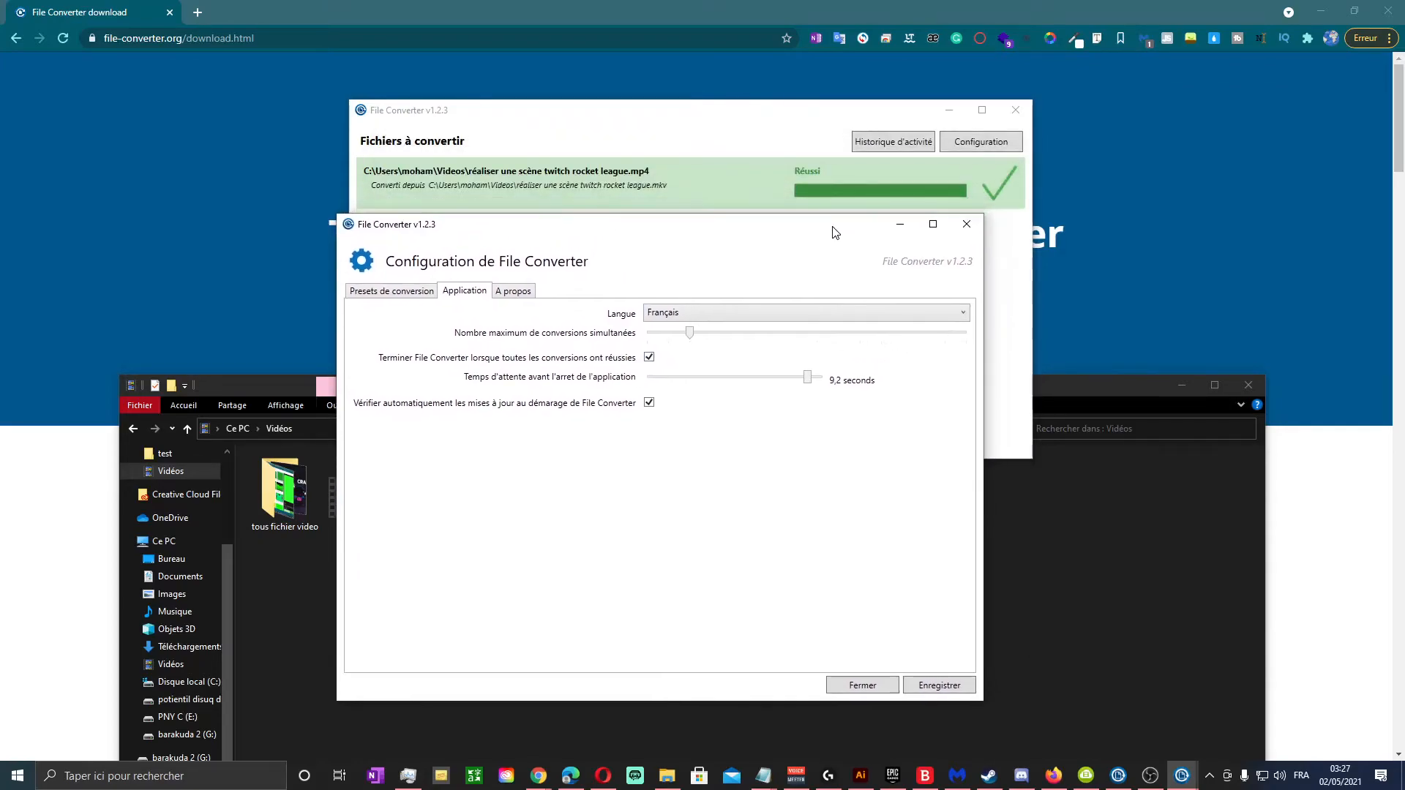
click(966, 225)
click(1016, 110)
drag(938, 401, 954, 189)
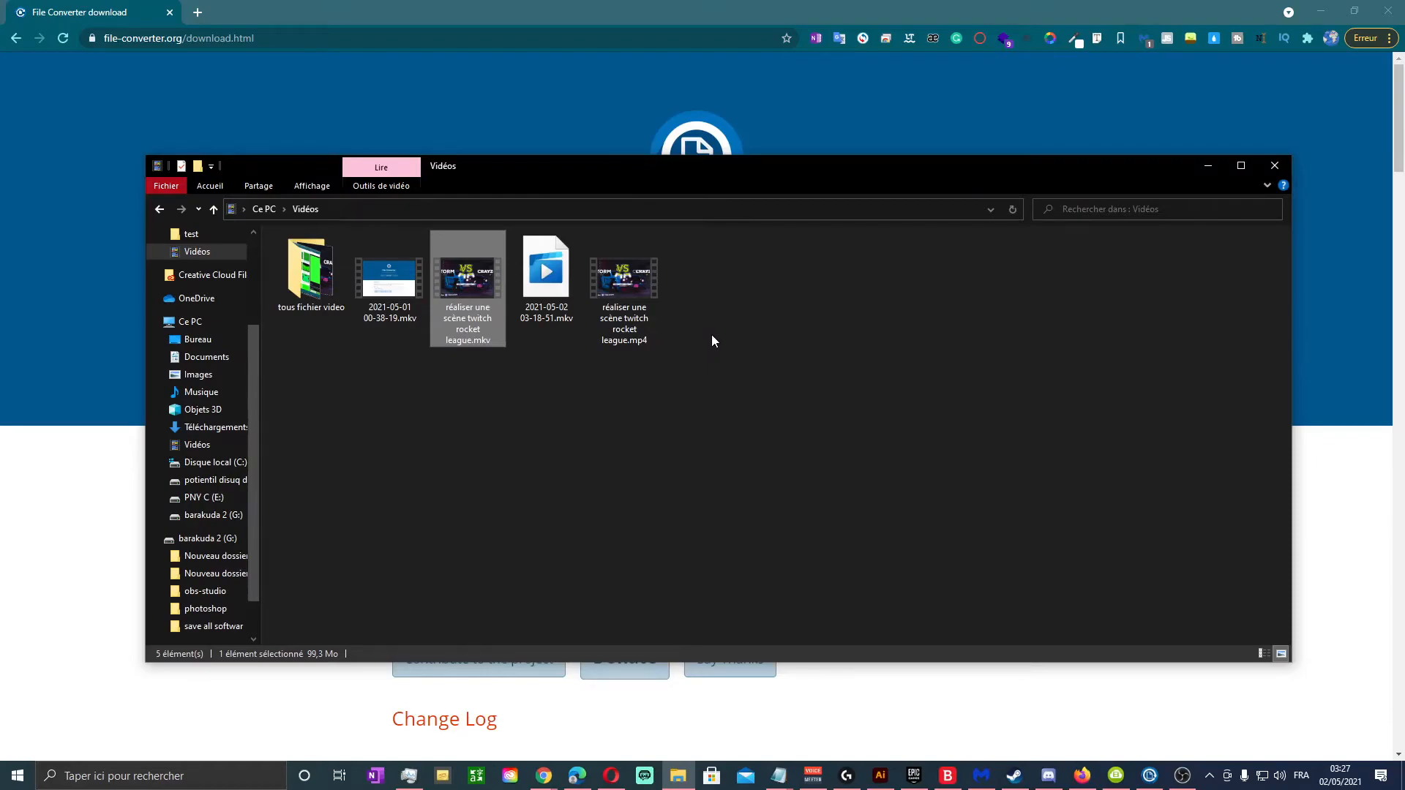
drag(735, 267, 889, 378)
Open the preset configuration from "réaliser une scène twitch rocket league.mp4", look through the list of conversion presets and close it.
click(630, 314)
right_click(631, 291)
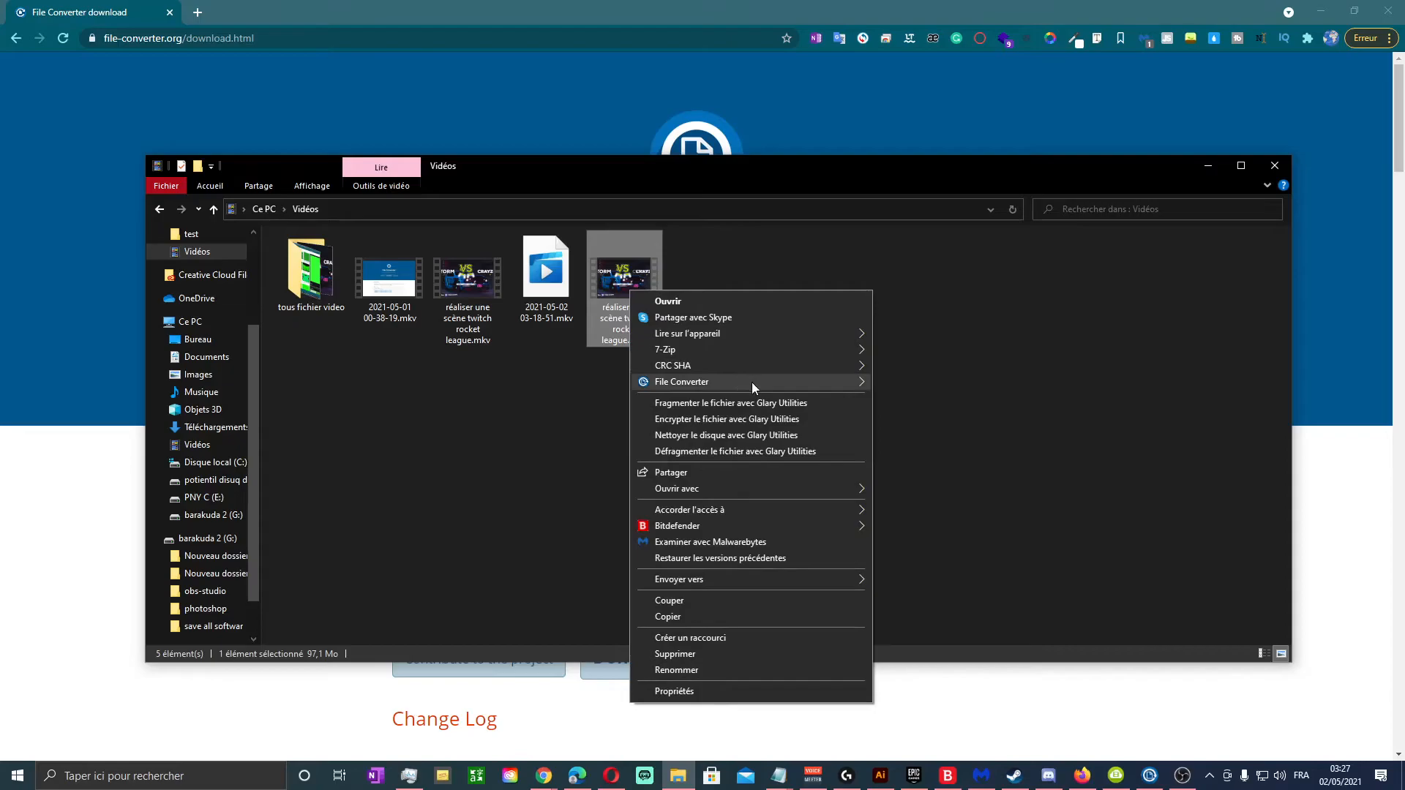
mouse_move(862, 383)
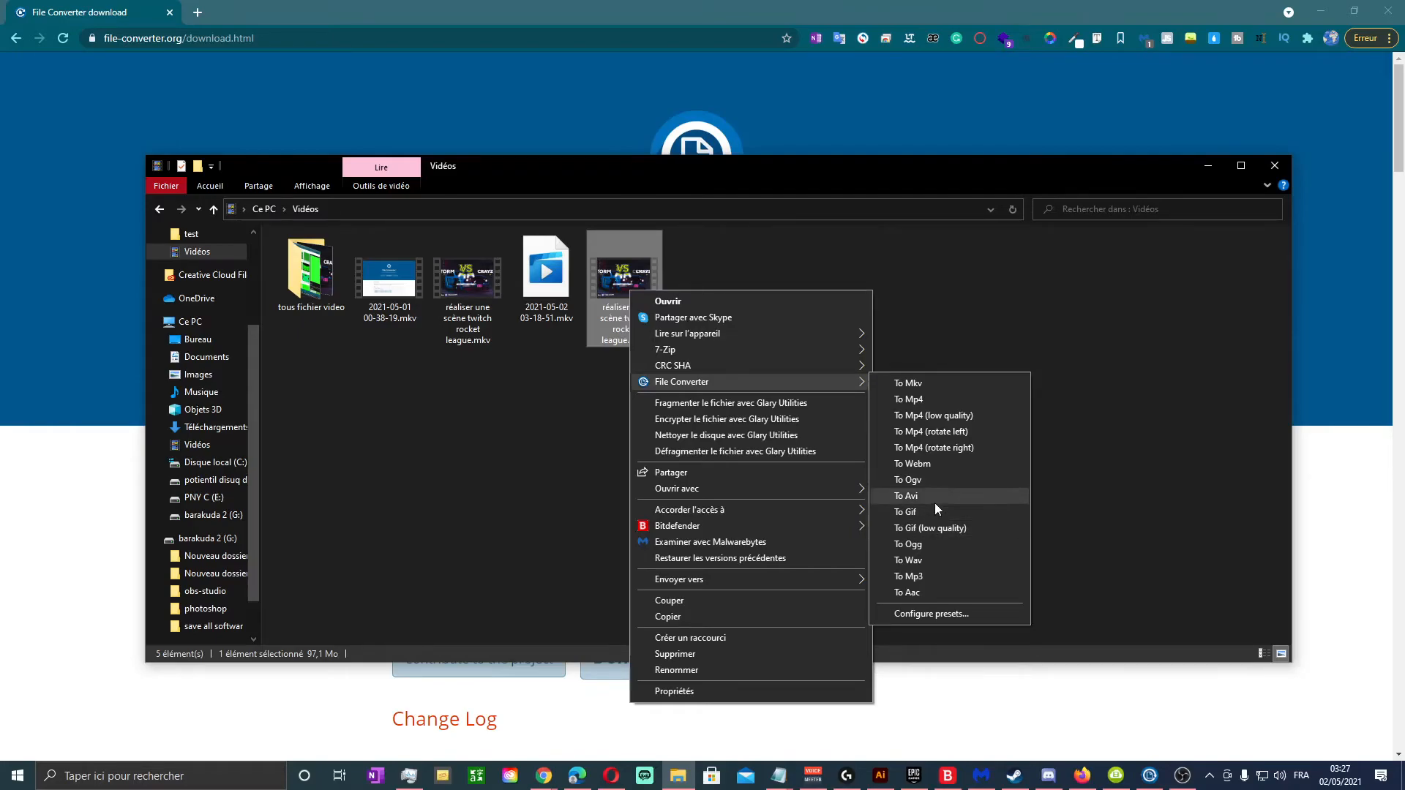
click(932, 613)
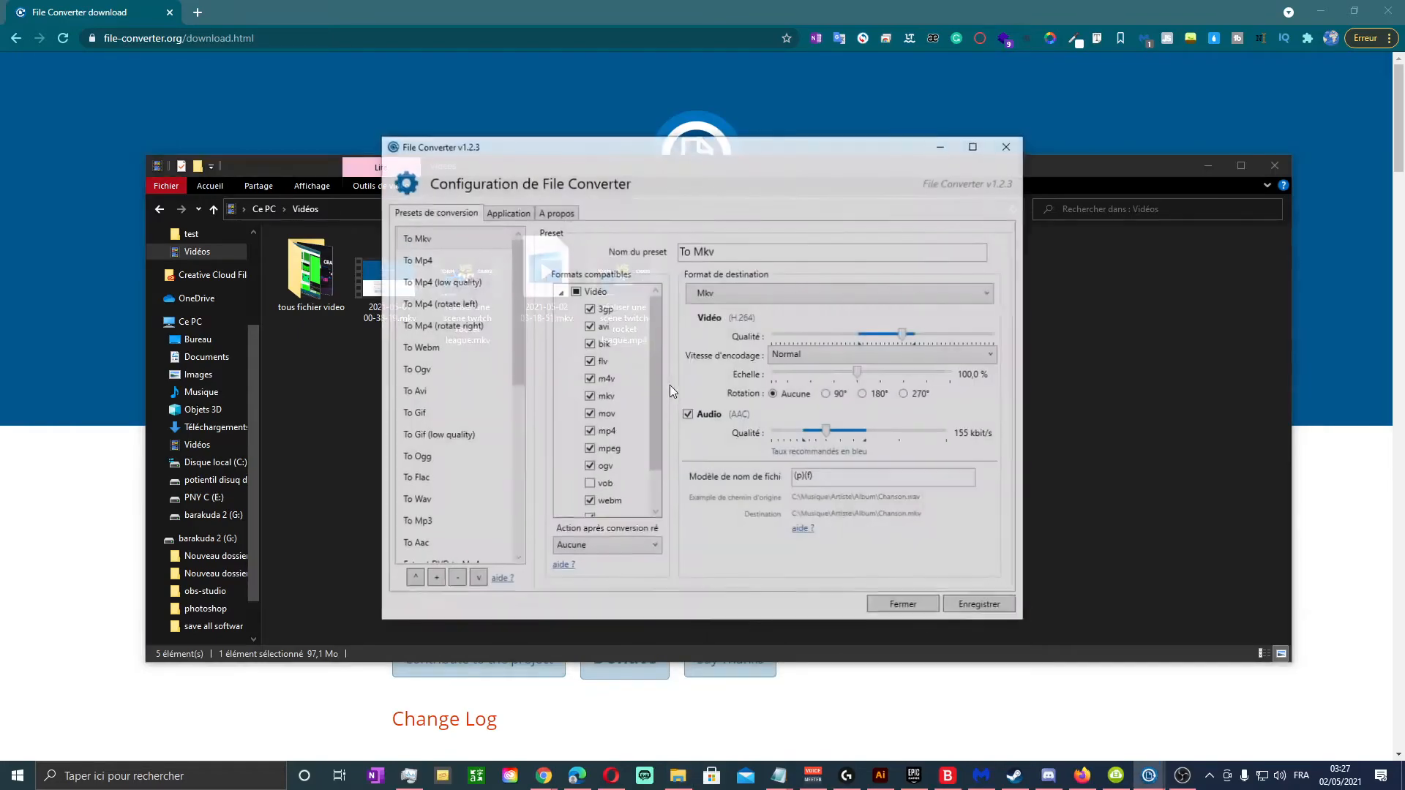
scroll(463, 461, down, 1)
scroll(461, 498, down, 5)
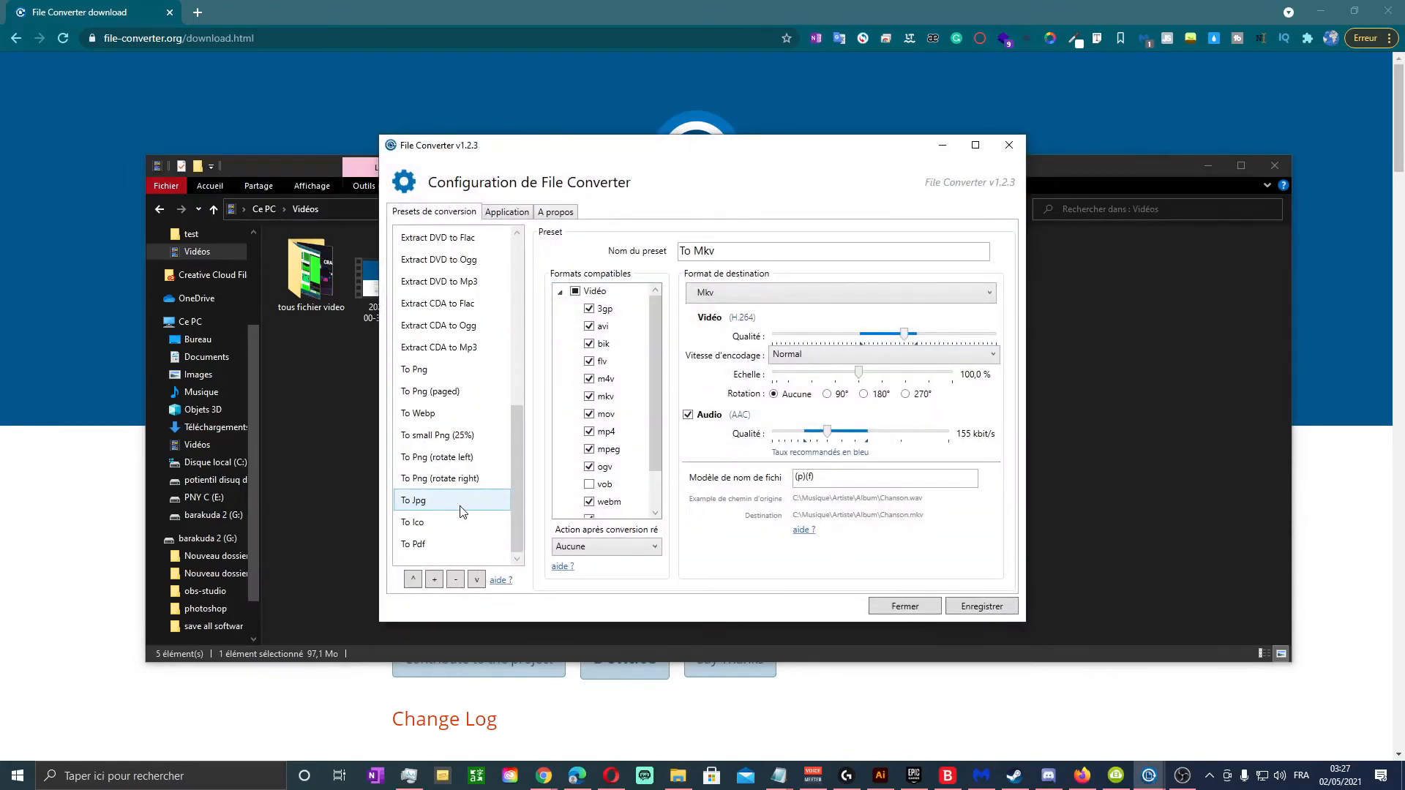
drag(510, 440, 521, 265)
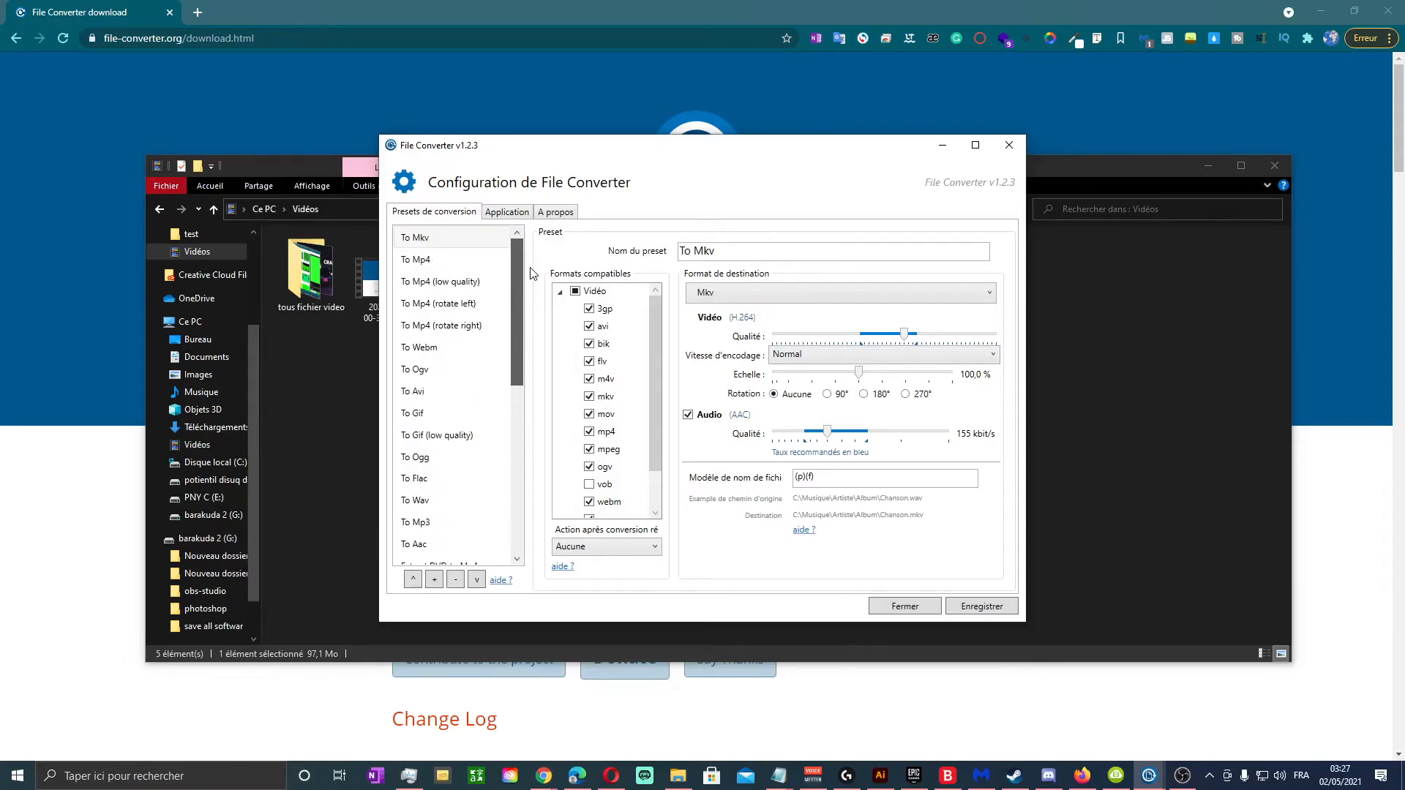
click(1010, 145)
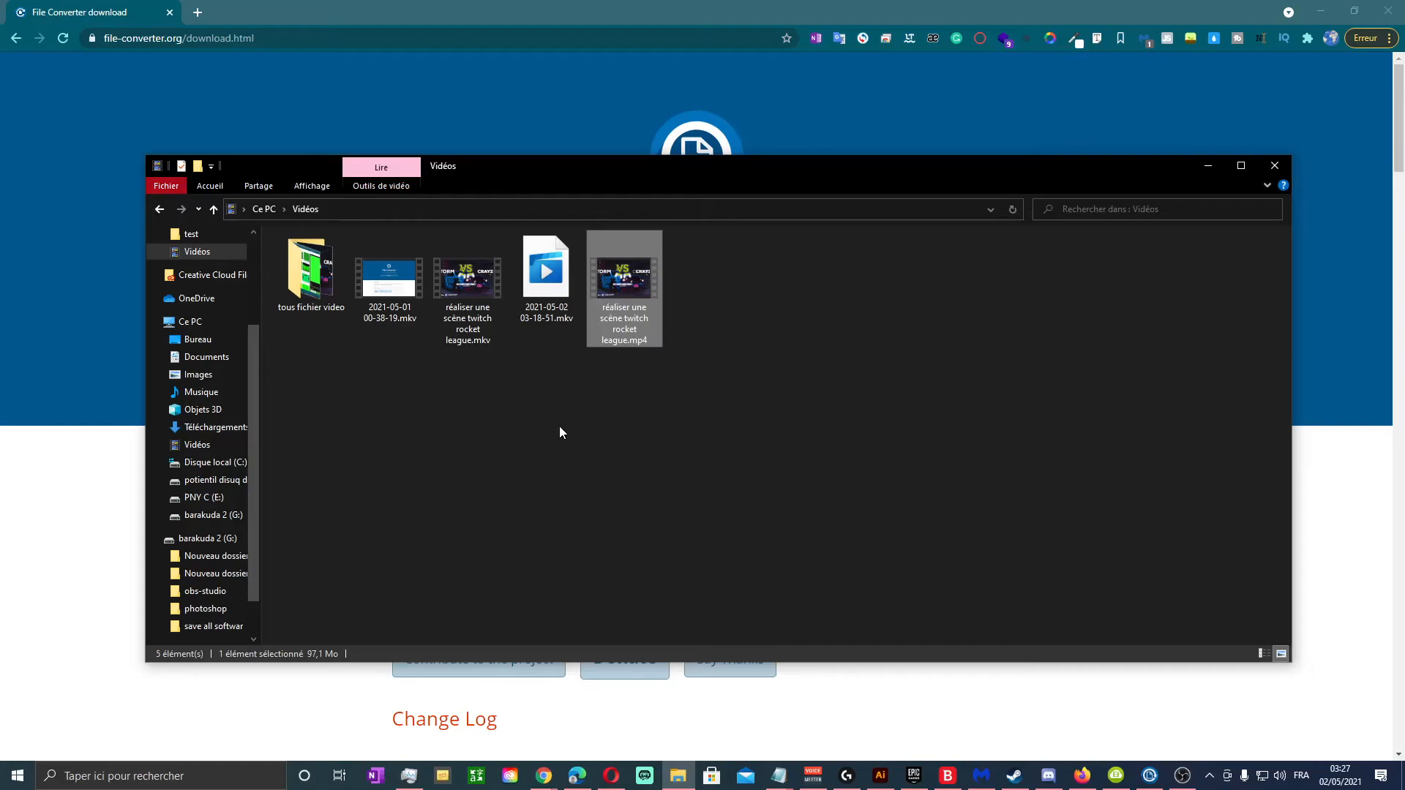
Play "réaliser une scène twitch rocket league.mkv" and skip ahead to about 1:28 and a later point.
click(476, 281)
double_click(475, 280)
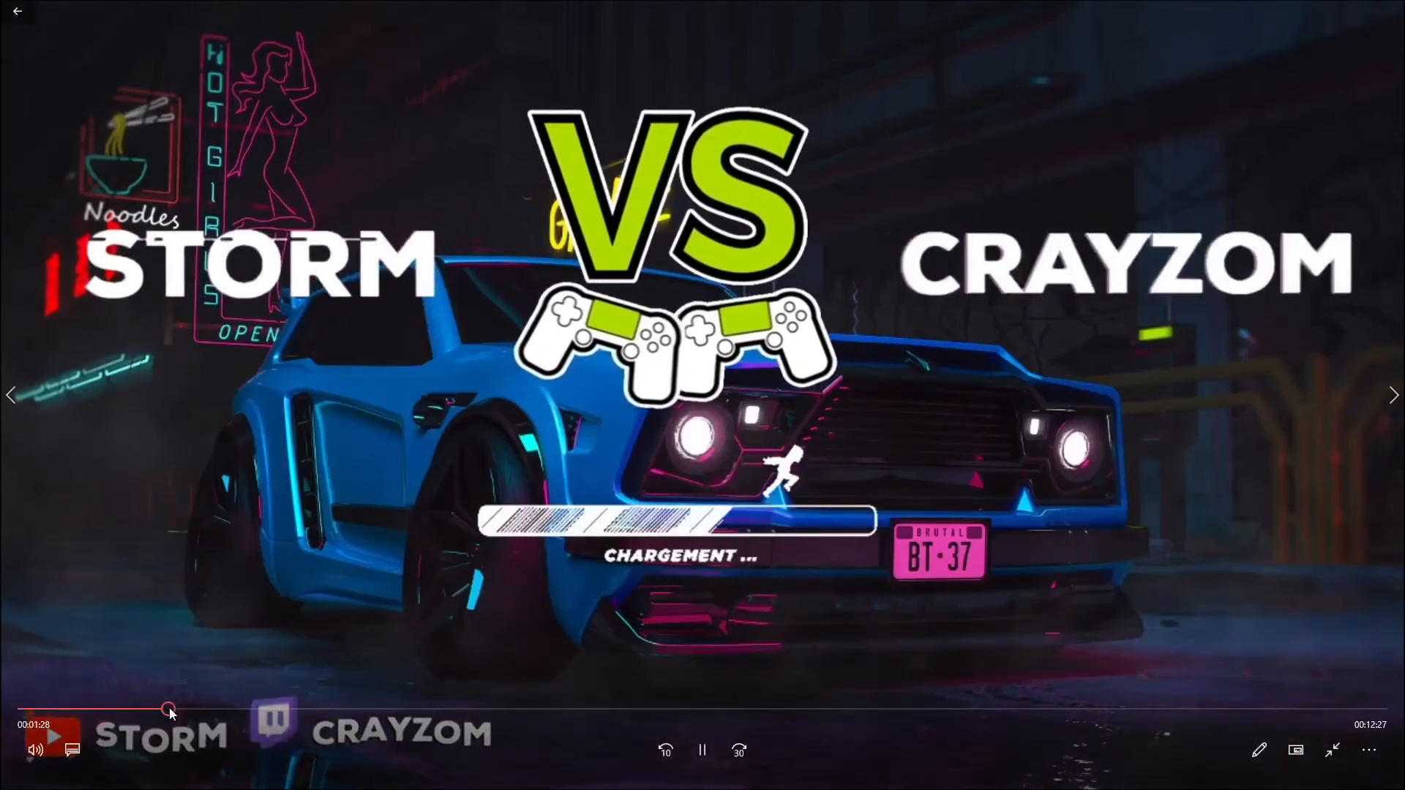
click(168, 708)
click(228, 708)
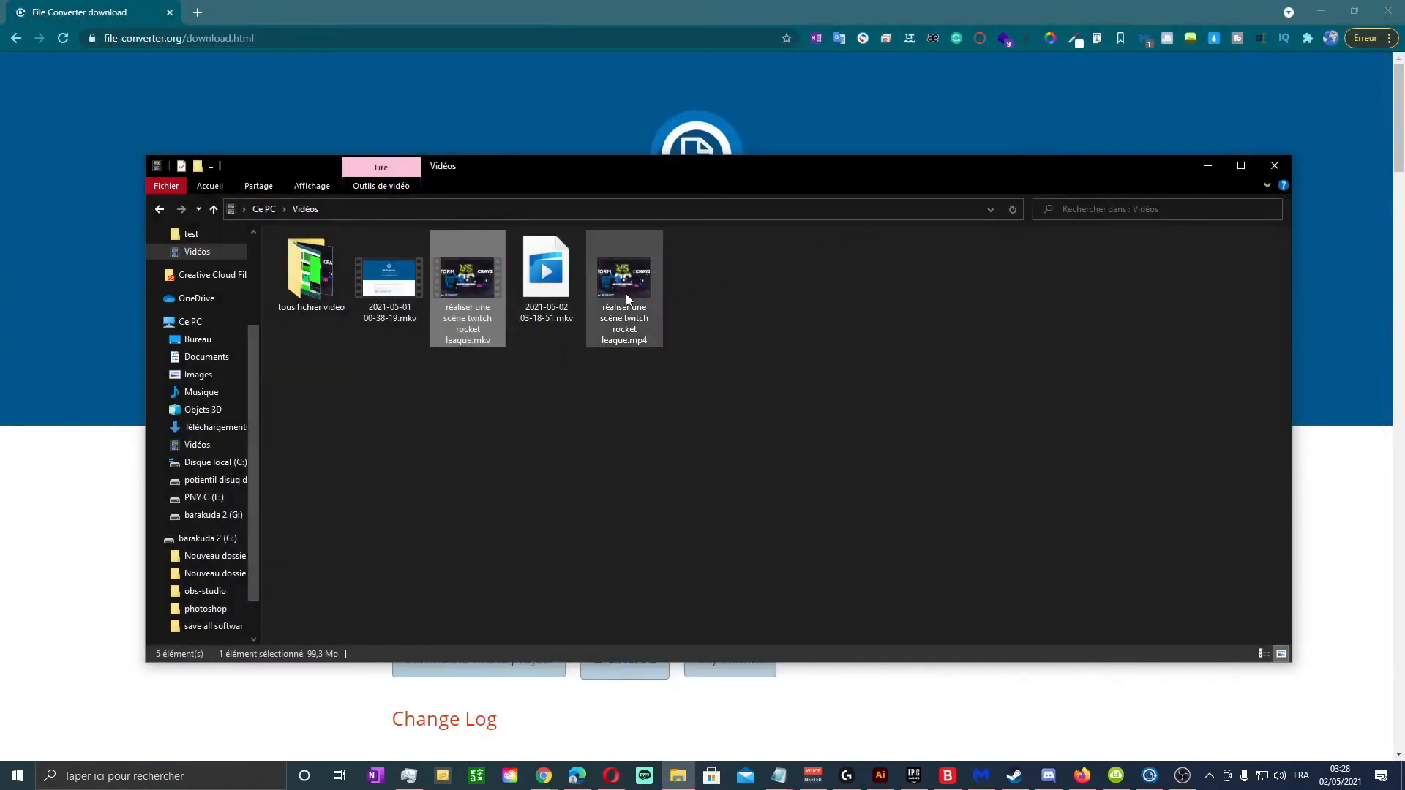
Play the converted "réaliser une scène twitch rocket league.mp4", skip ahead to about 1:09, close the player and return to the Vidéos folder.
double_click(625, 288)
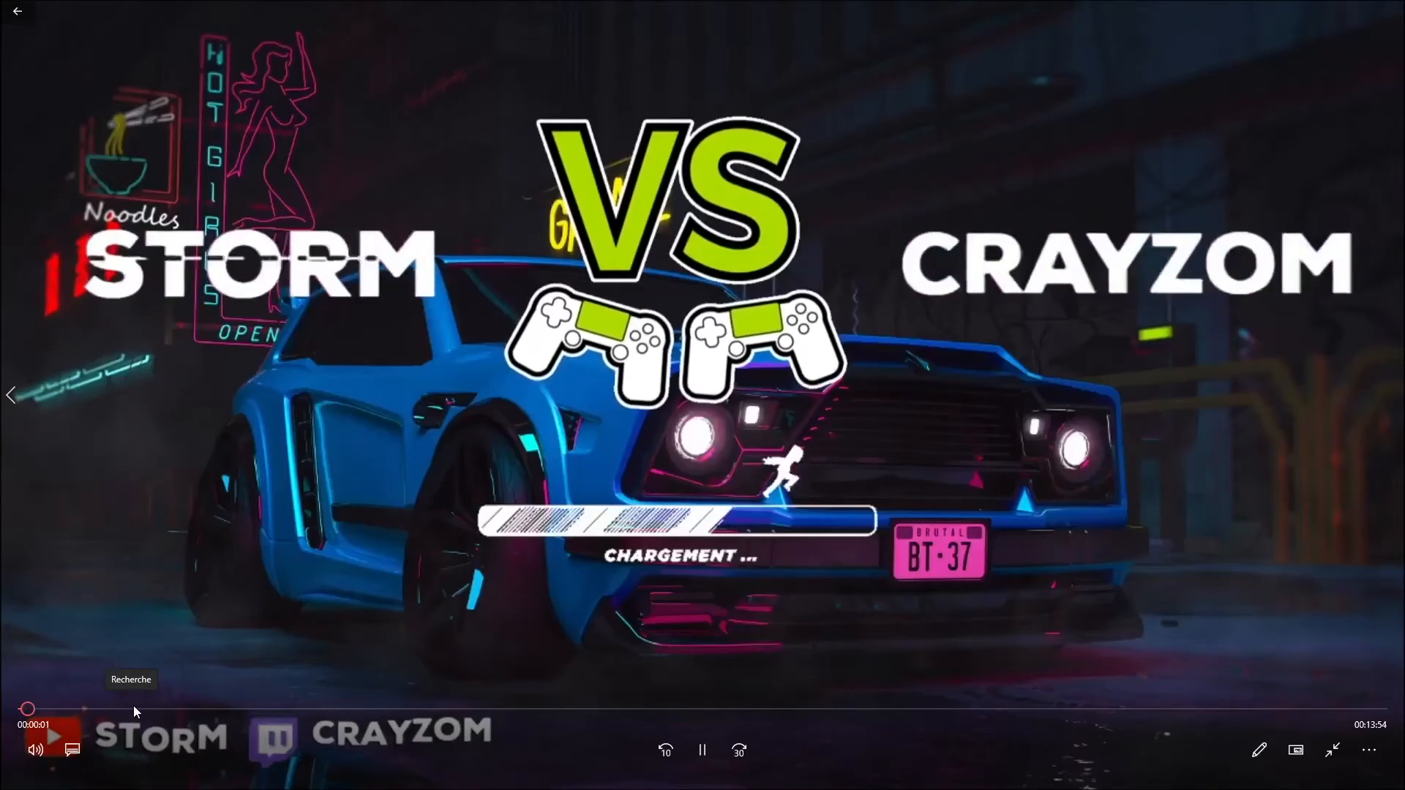
click(133, 708)
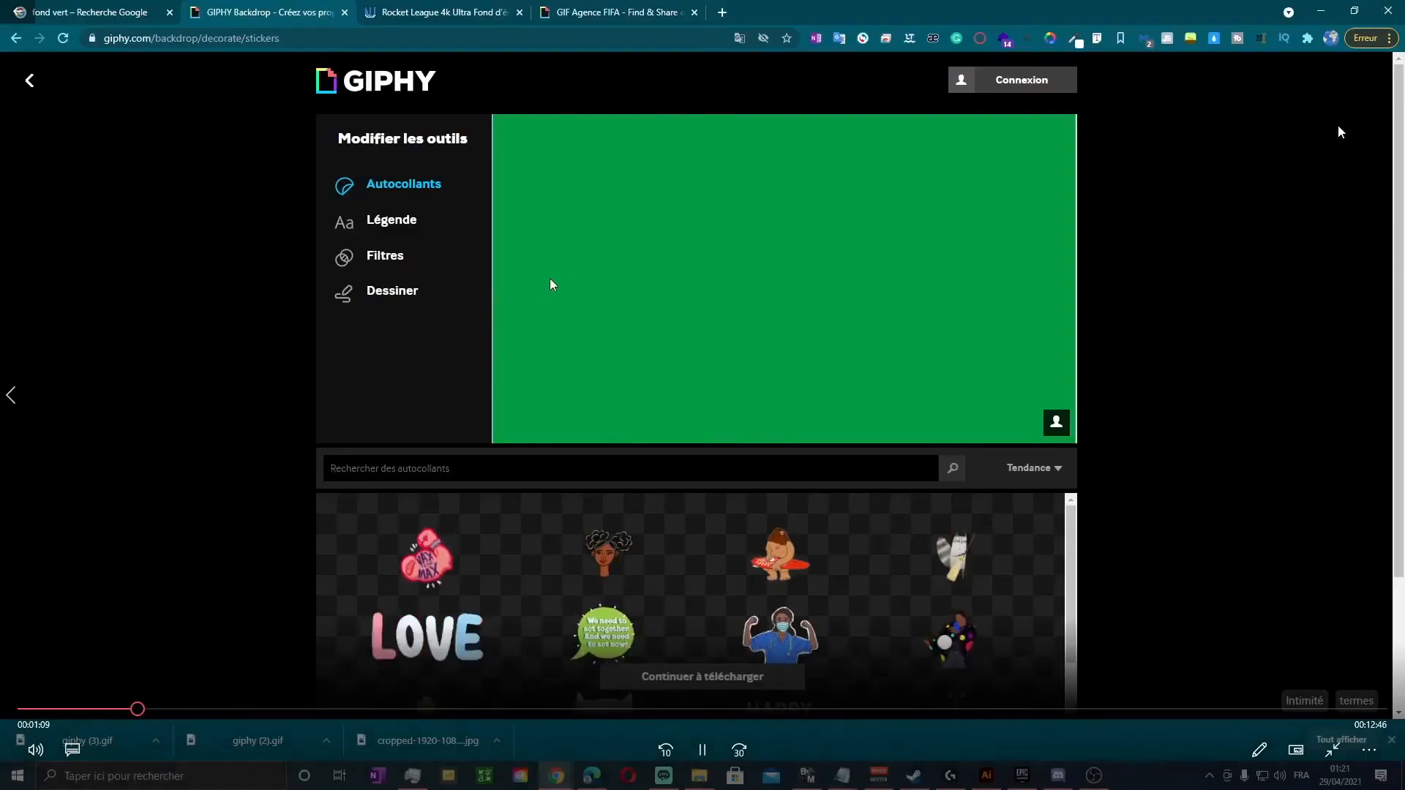
key(Escape)
click(1388, 12)
drag(792, 269, 835, 293)
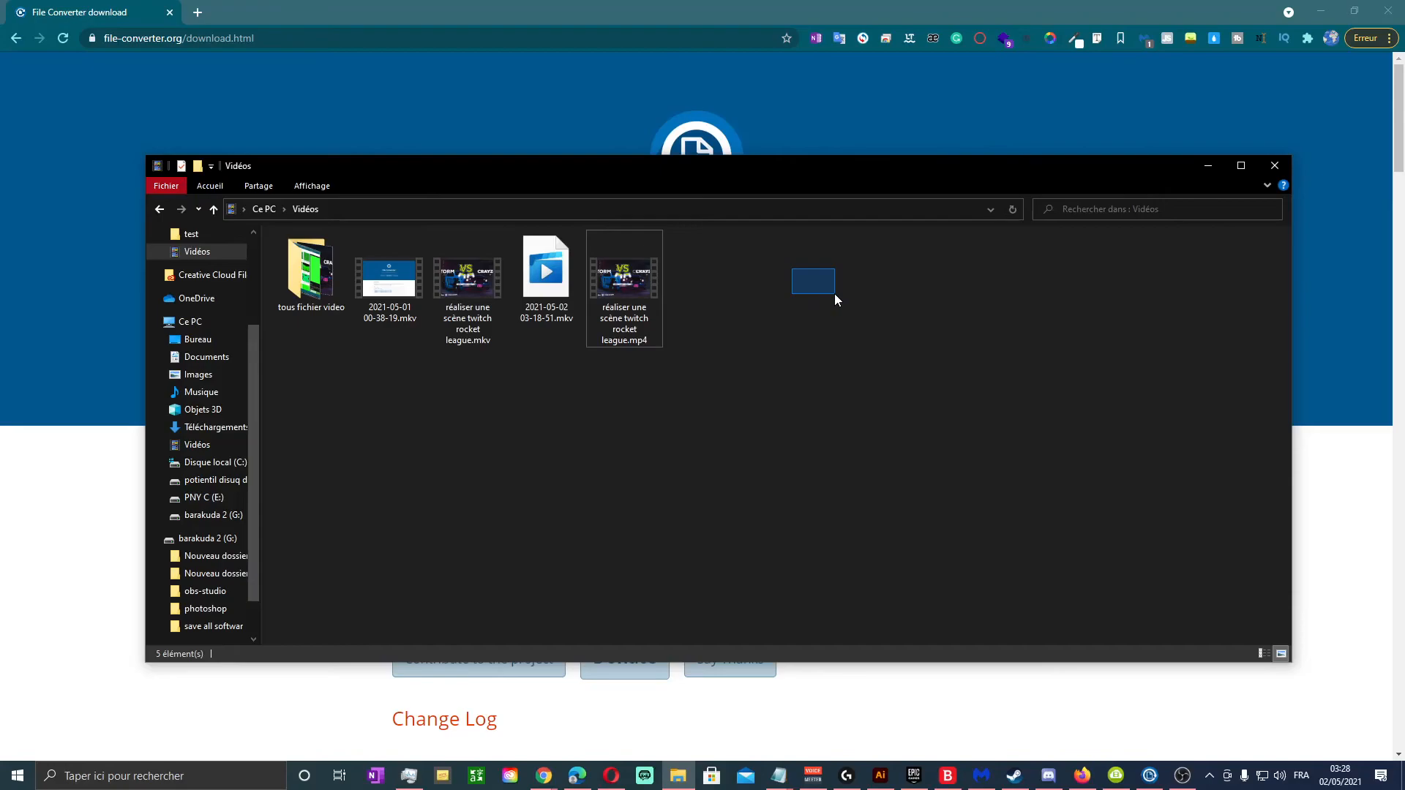